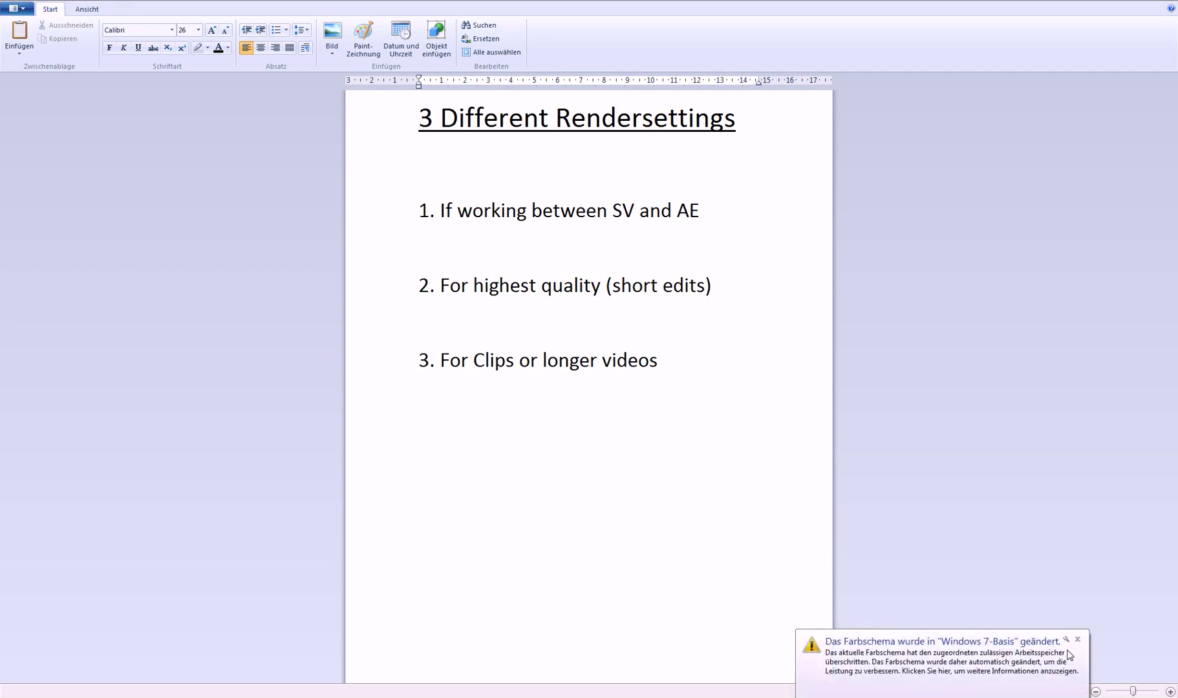
# Step: Dismiss the Windows colour-scheme notification covering the '3 Different Rendersettings' outline
pyautogui.click(1077, 639)
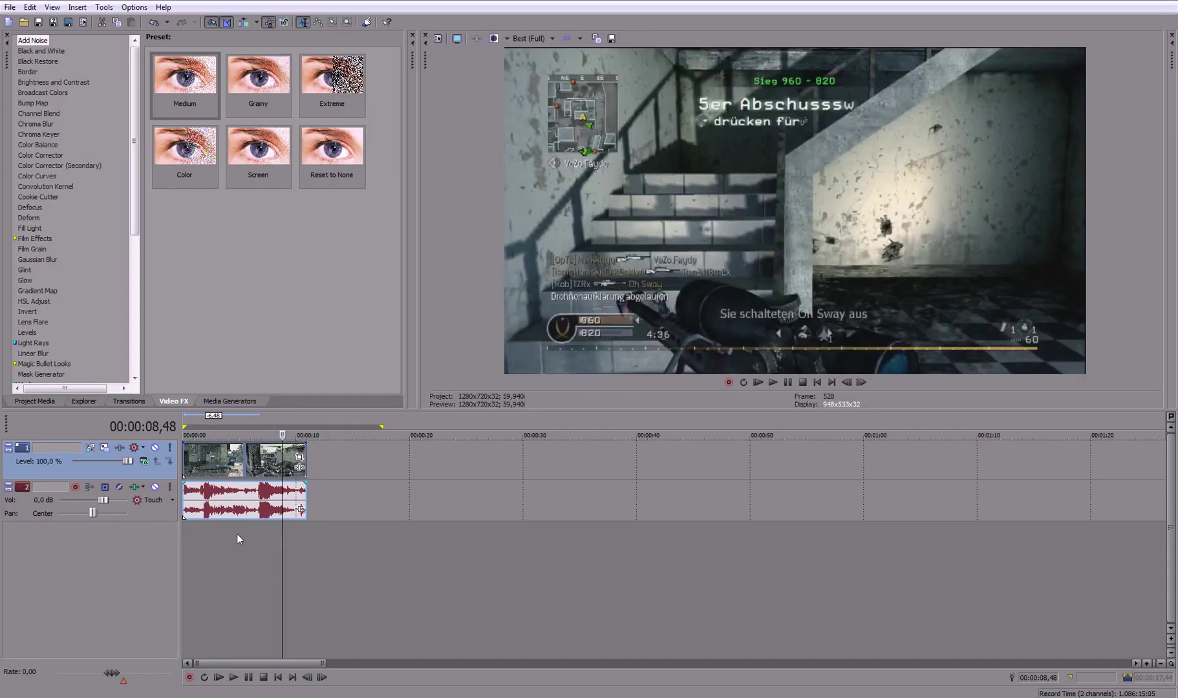
# Step: Split the clip at 01,42 and 03,48, then loop-select the piece between them
pyautogui.click(229, 475)
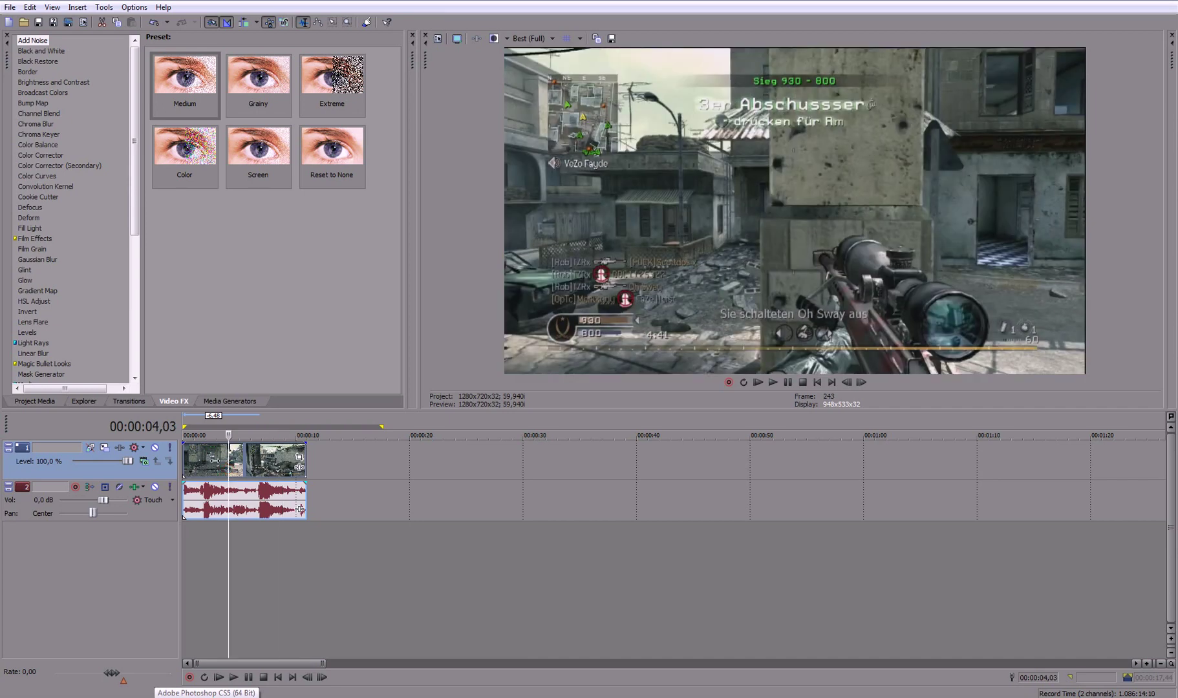
pyautogui.click(257, 467)
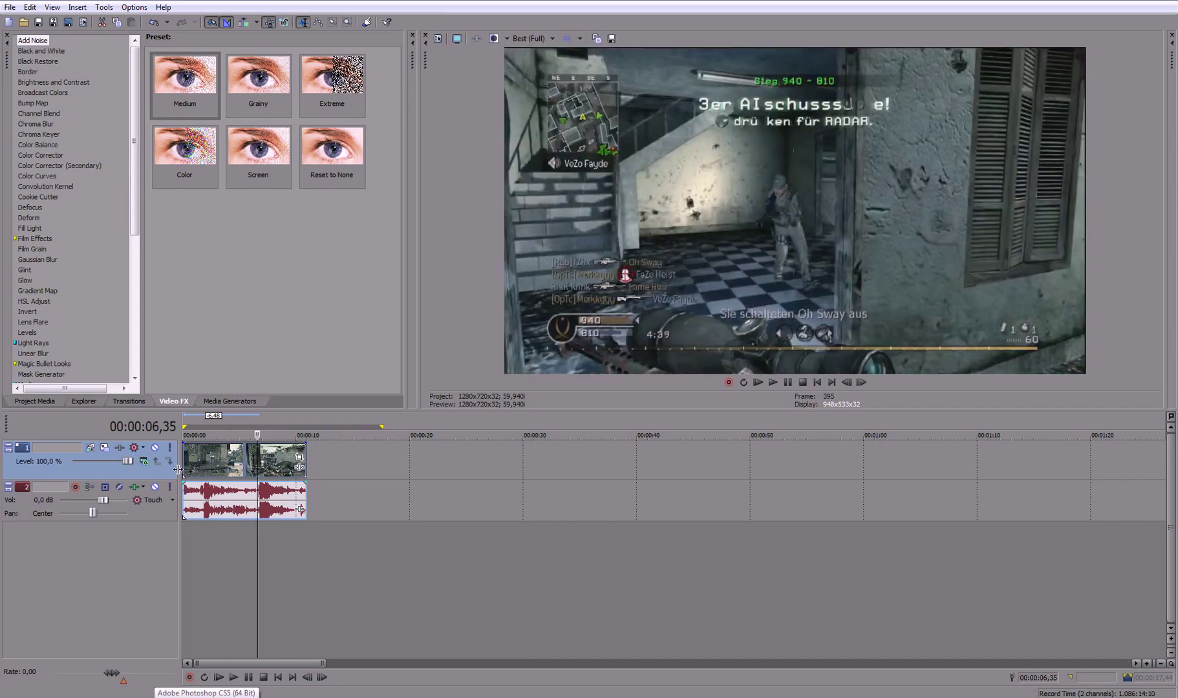
pyautogui.click(210, 476)
pyautogui.scroll(2, 210, 475)
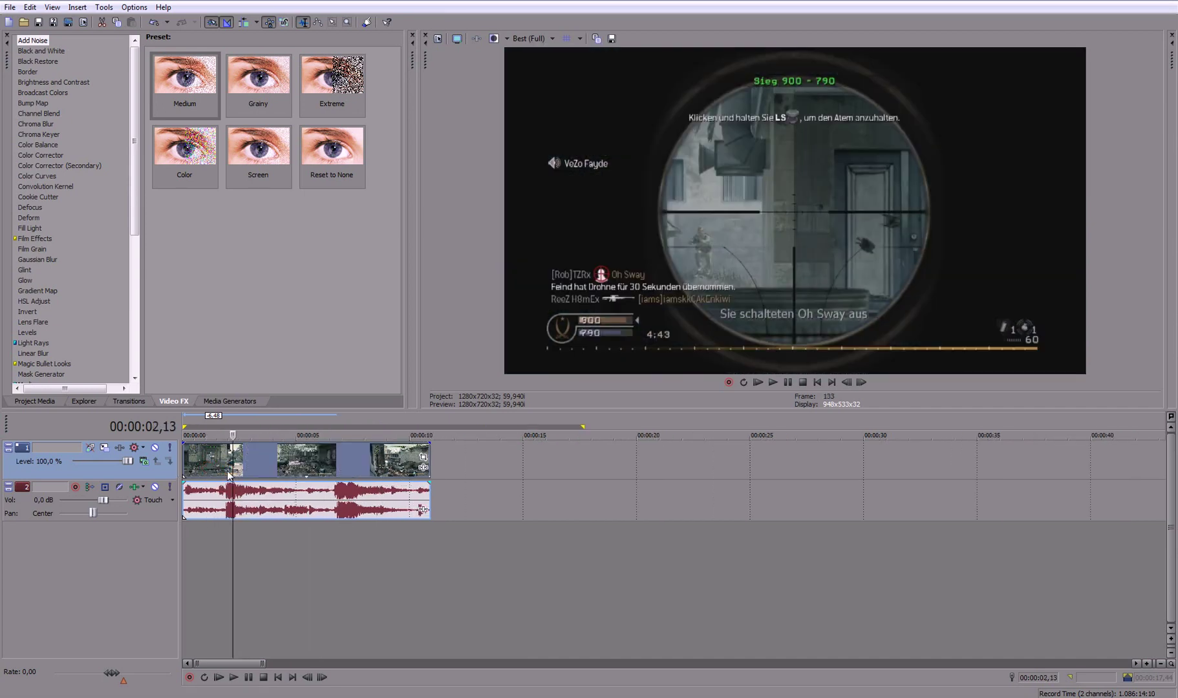
pyautogui.click(227, 470)
pyautogui.click(221, 469)
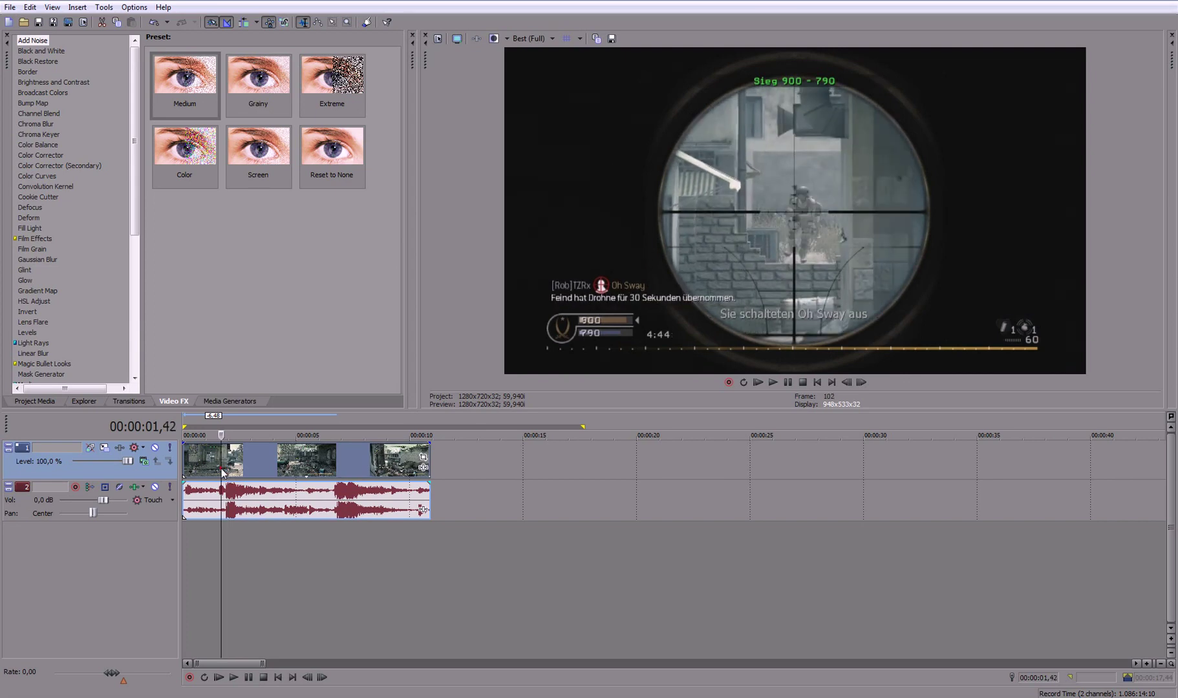
pyautogui.press('s')
pyautogui.click(270, 471)
pyautogui.press('s')
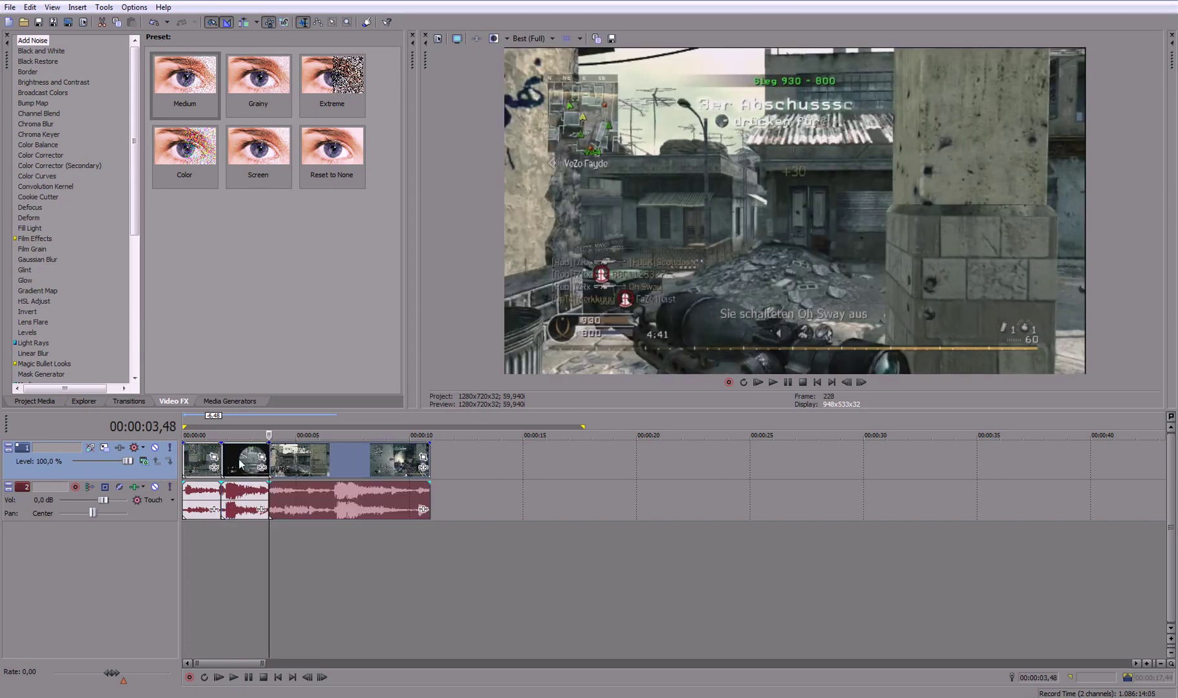
pyautogui.doubleClick(240, 461)
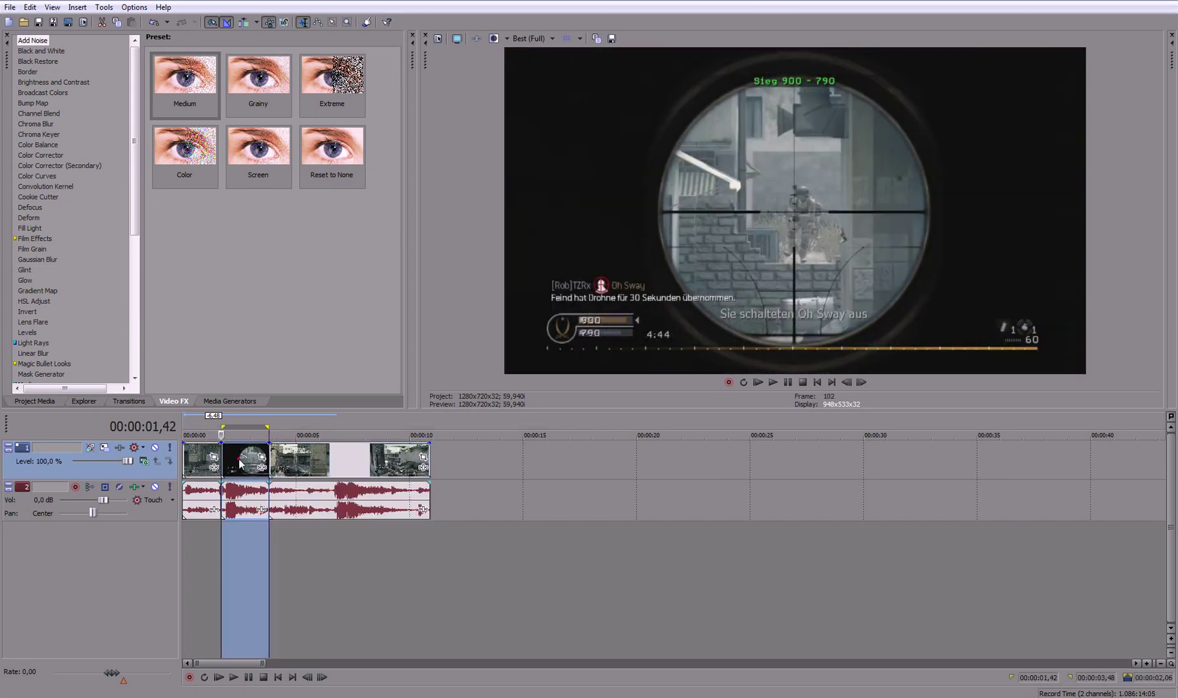
# Step: Start Render As with Video for Windows (*.avi) as the output type
pyautogui.click(9, 7)
pyautogui.click(65, 92)
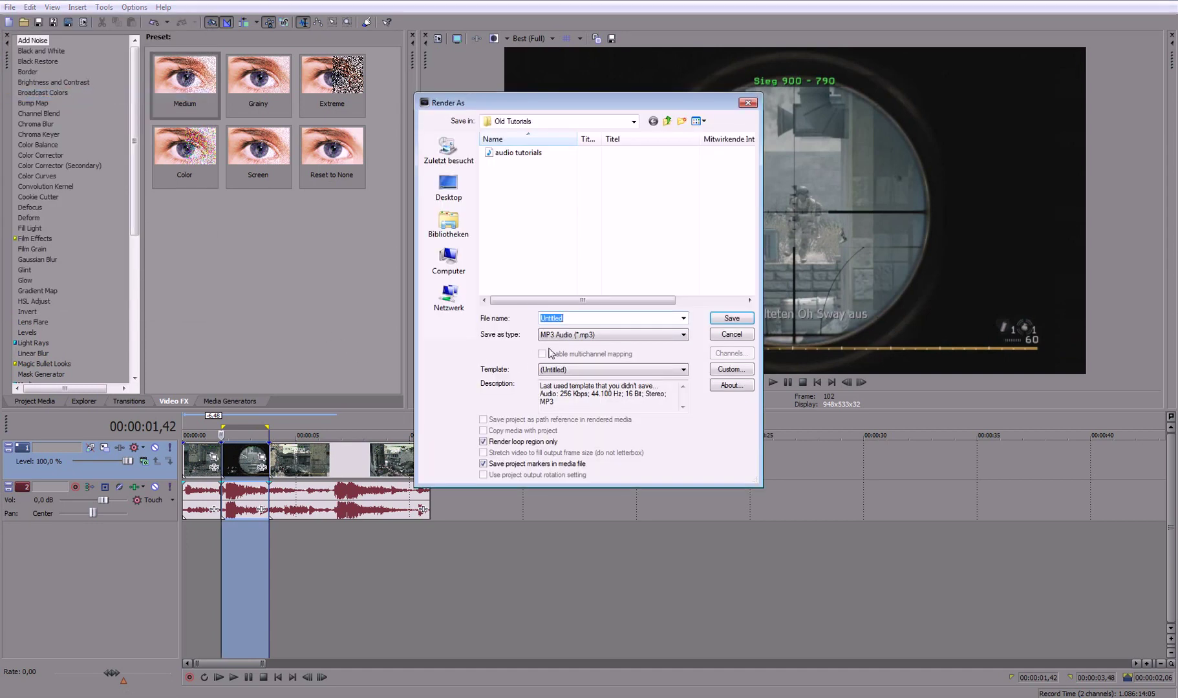
pyautogui.click(572, 335)
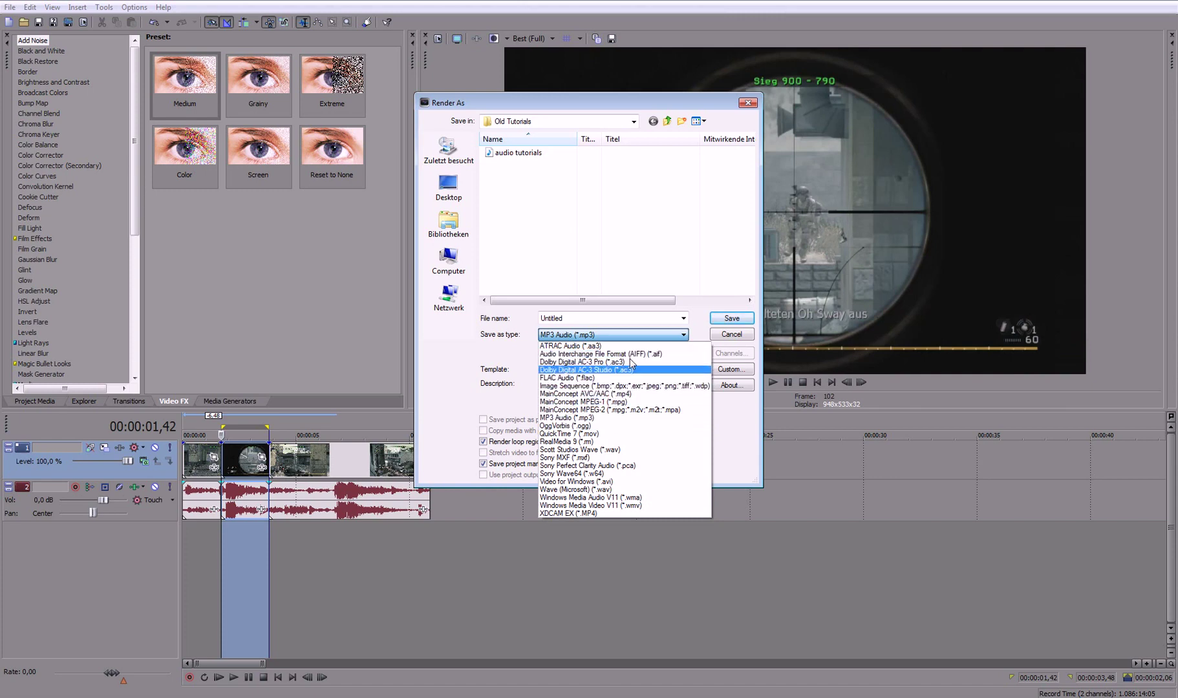
pyautogui.click(608, 484)
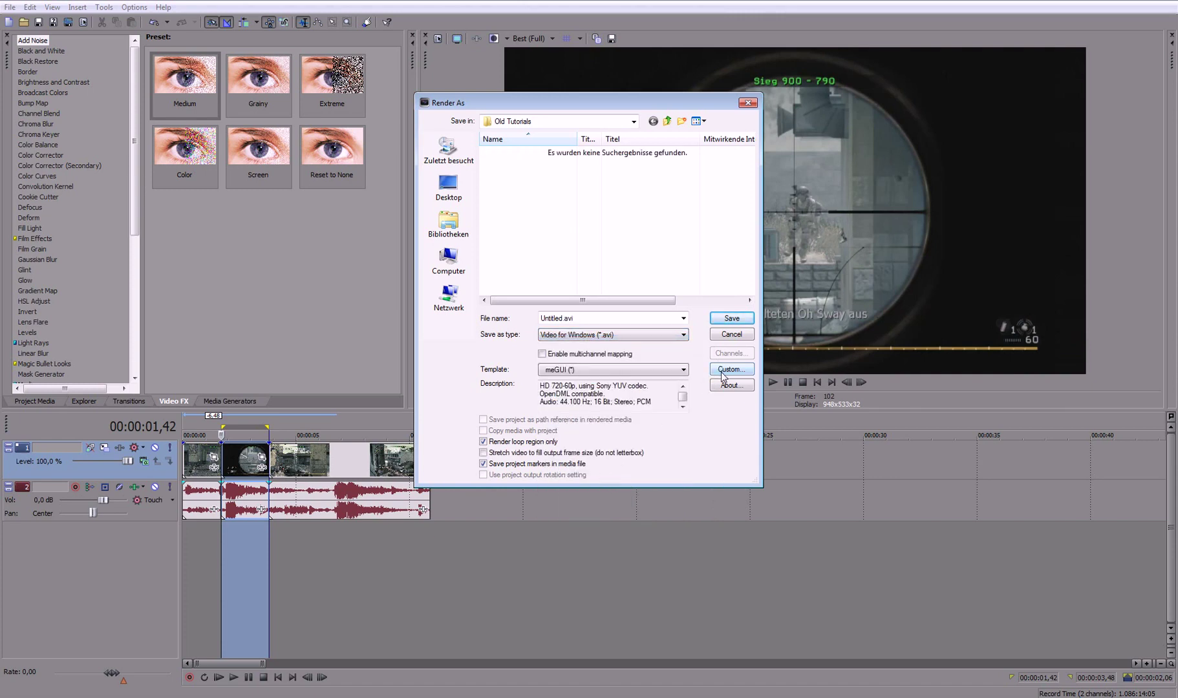
pyautogui.moveTo(530, 105); pyautogui.dragTo(532, 130)
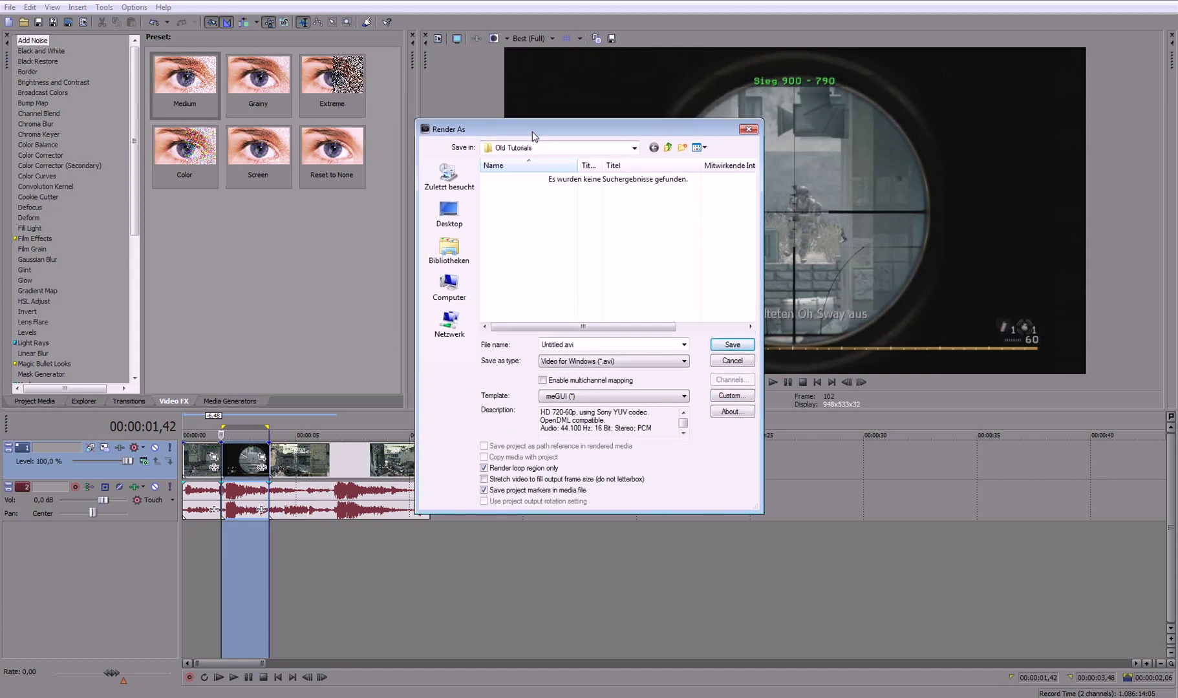
# Step: Customize the meGUI AVI template to 59,940 (Double NTSC) frame rate, keeping Best rendering quality
pyautogui.click(729, 397)
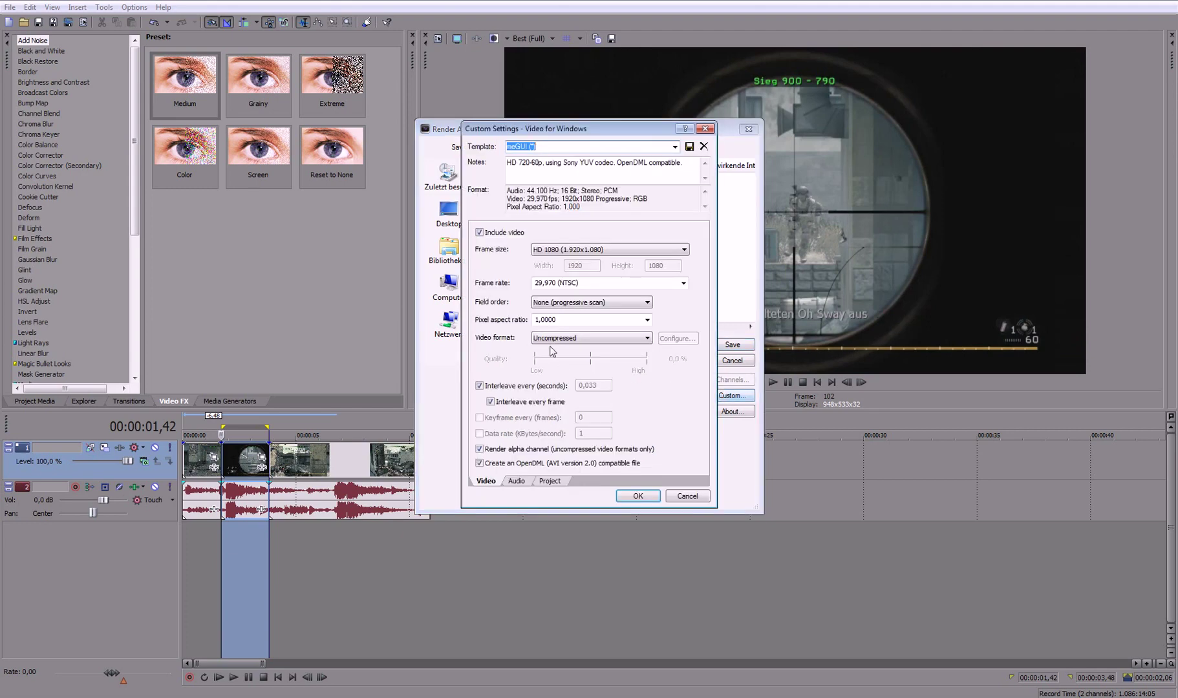
pyautogui.click(683, 283)
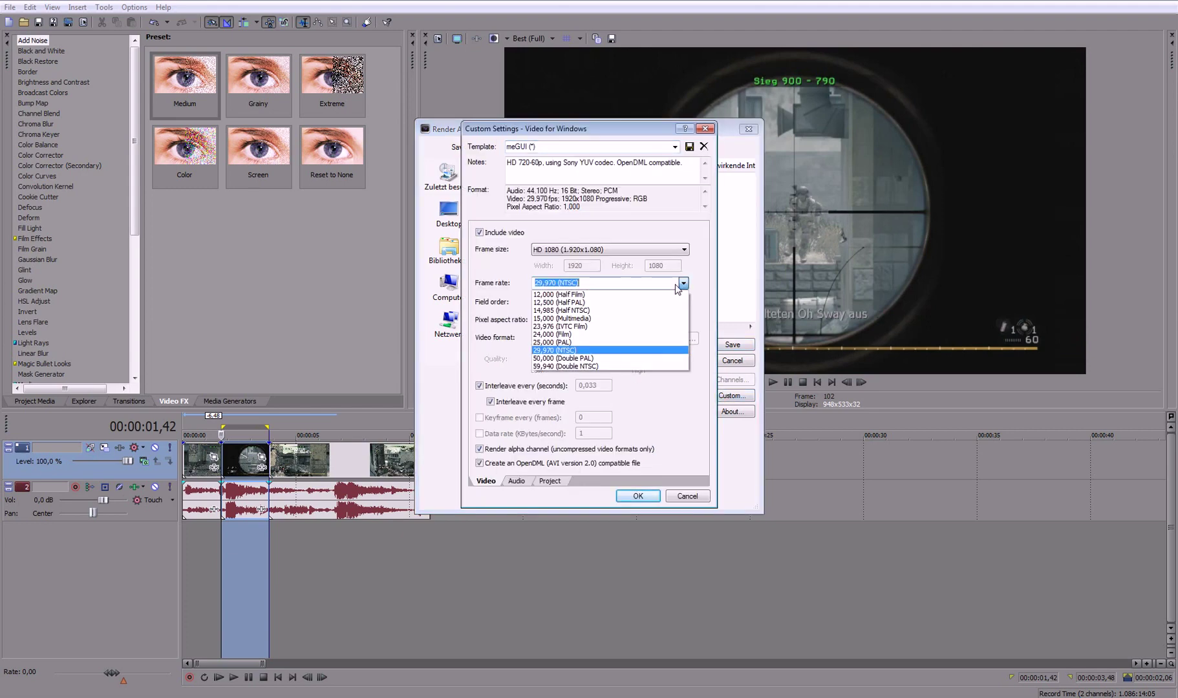
pyautogui.click(553, 366)
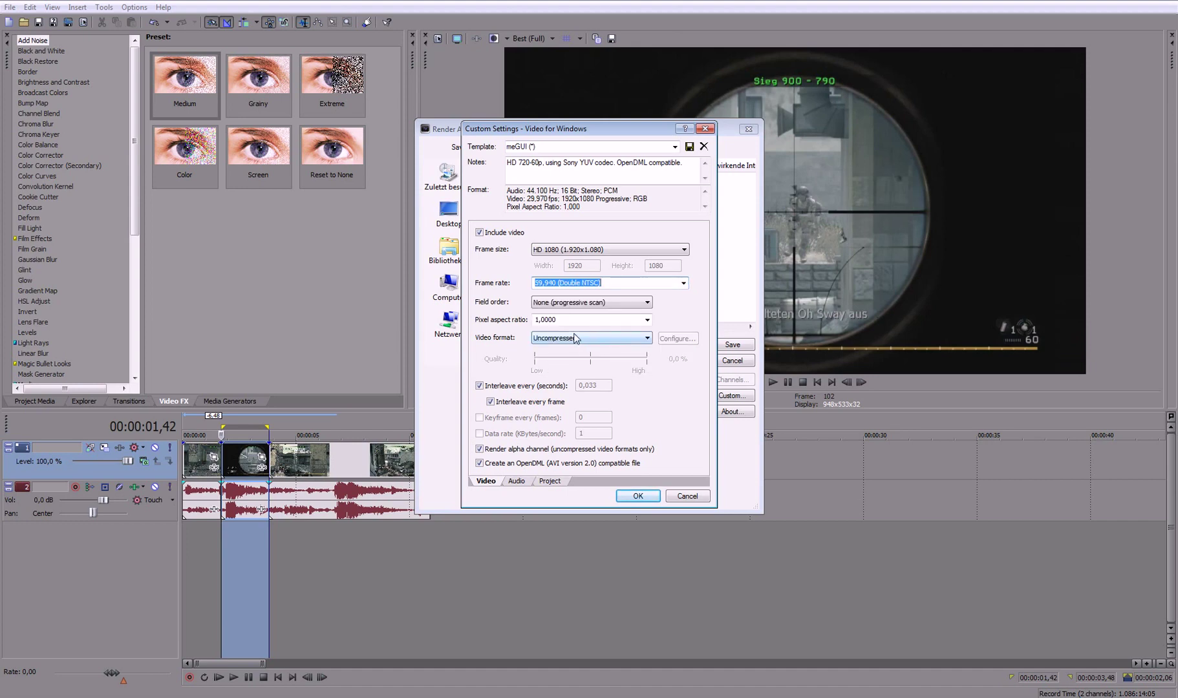
pyautogui.click(518, 480)
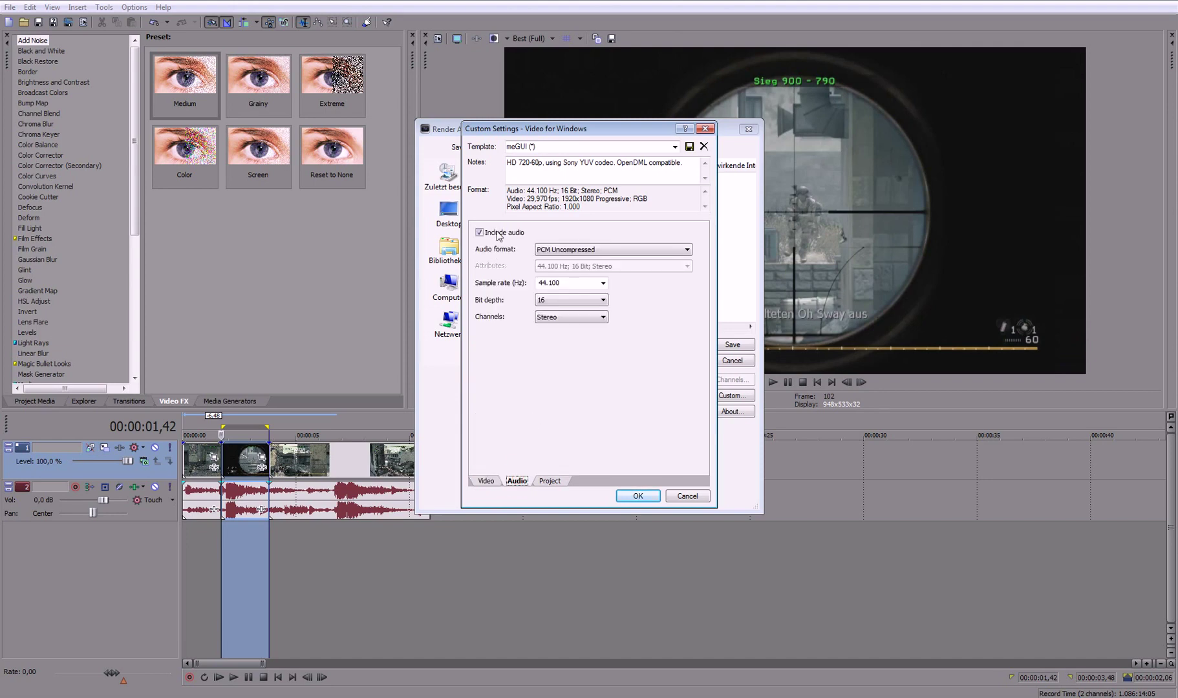
pyautogui.click(550, 482)
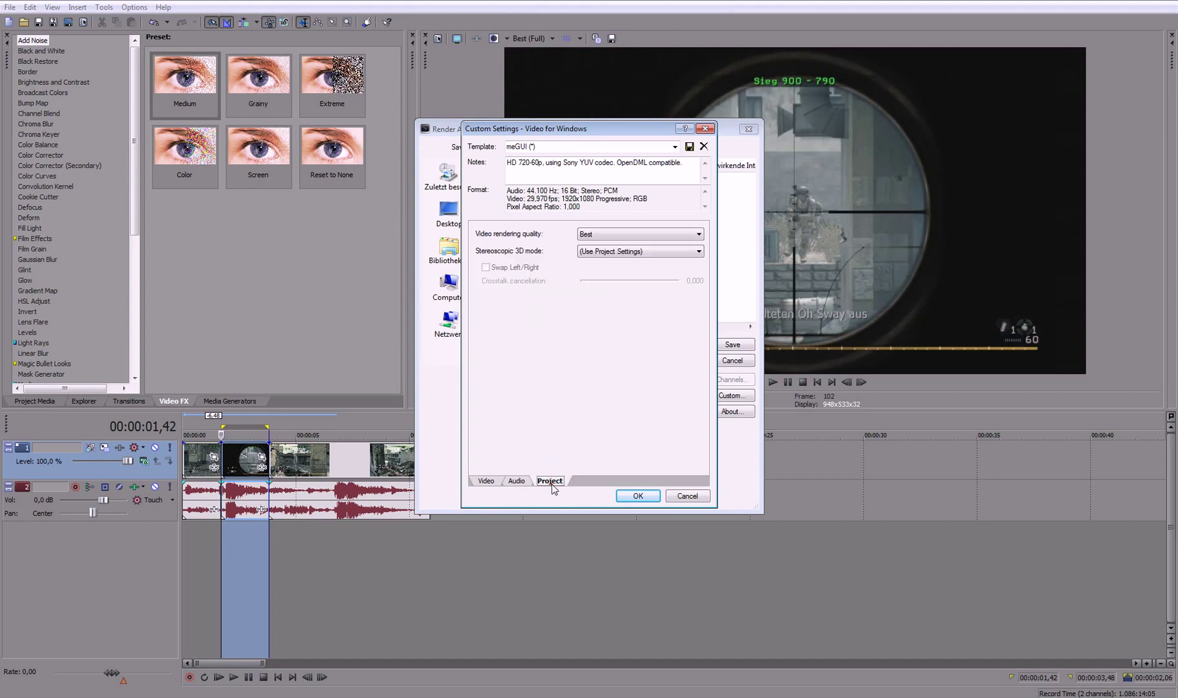
pyautogui.click(589, 235)
pyautogui.click(604, 278)
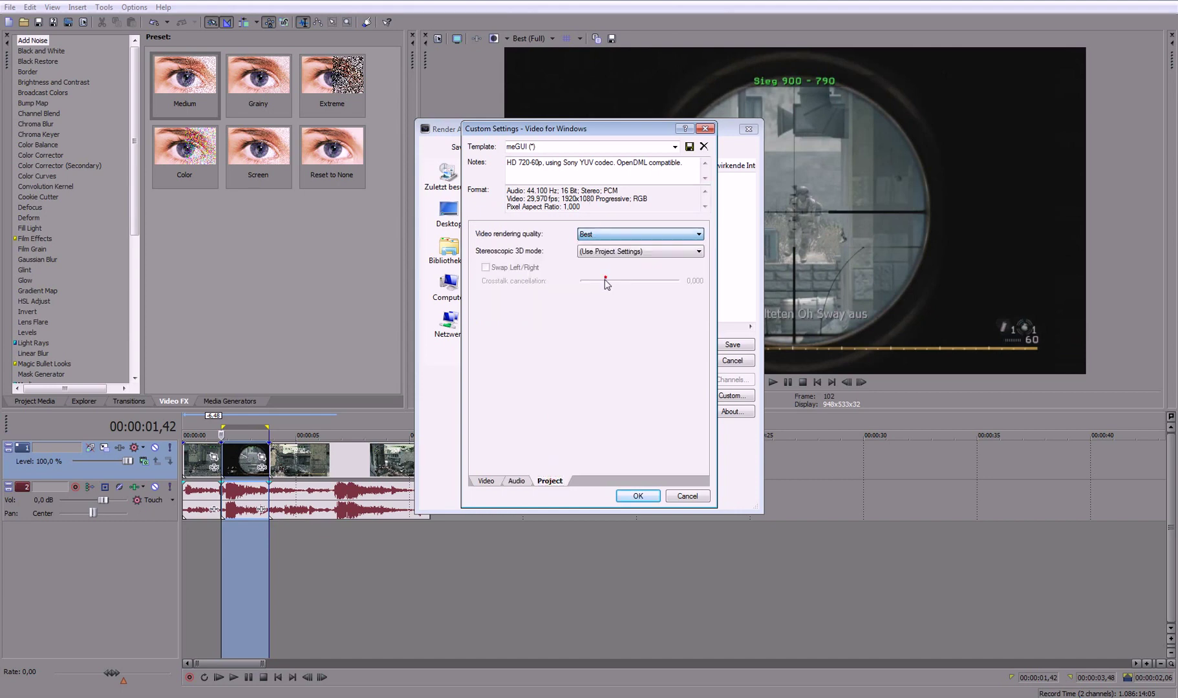
pyautogui.click(638, 496)
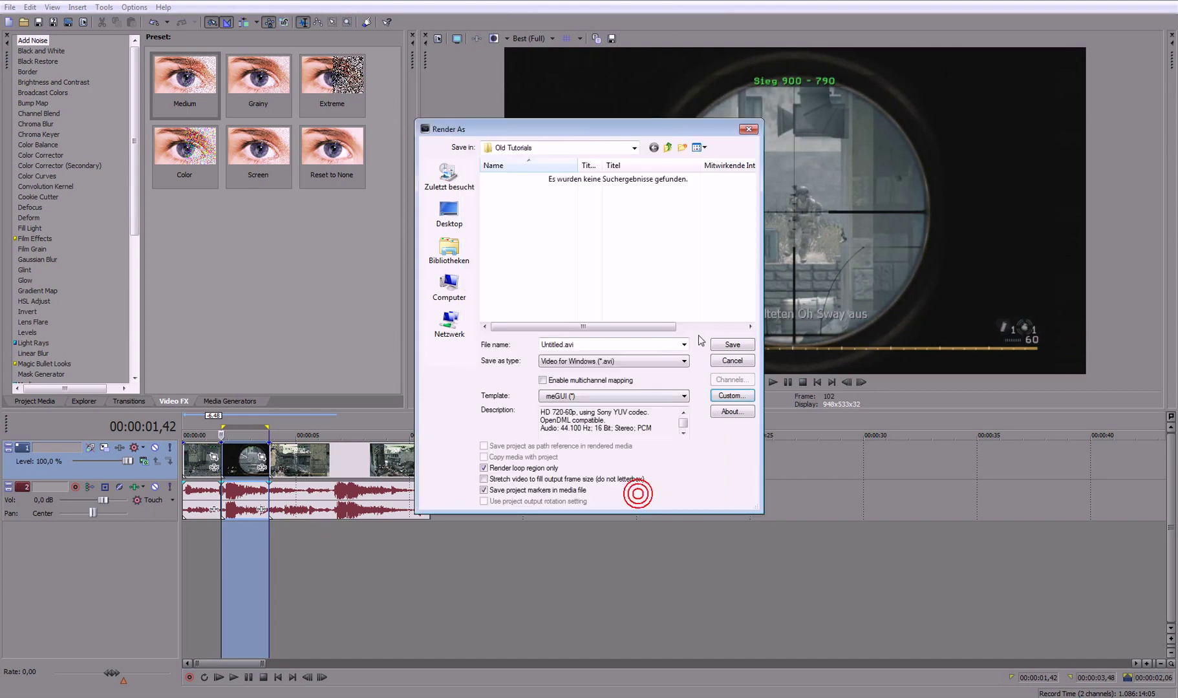
# Step: Cancel the Vegas render, reopen the most recent After Effects project, and go to 0;00;13;41
pyautogui.click(733, 360)
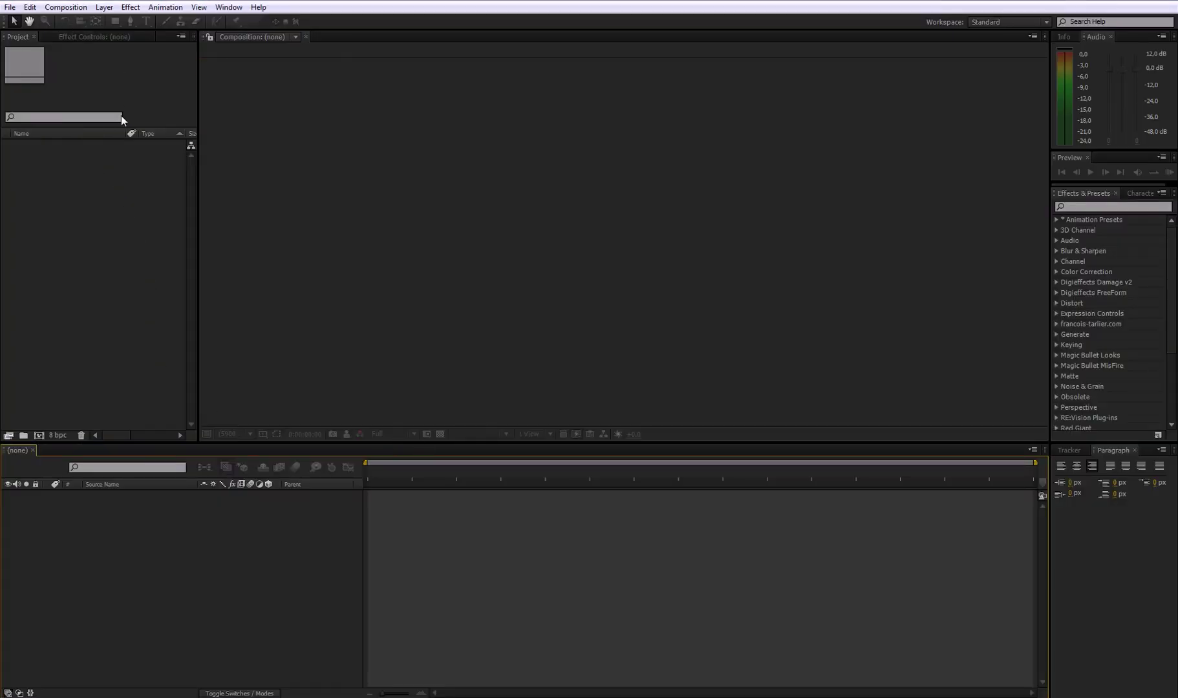
pyautogui.click(11, 9)
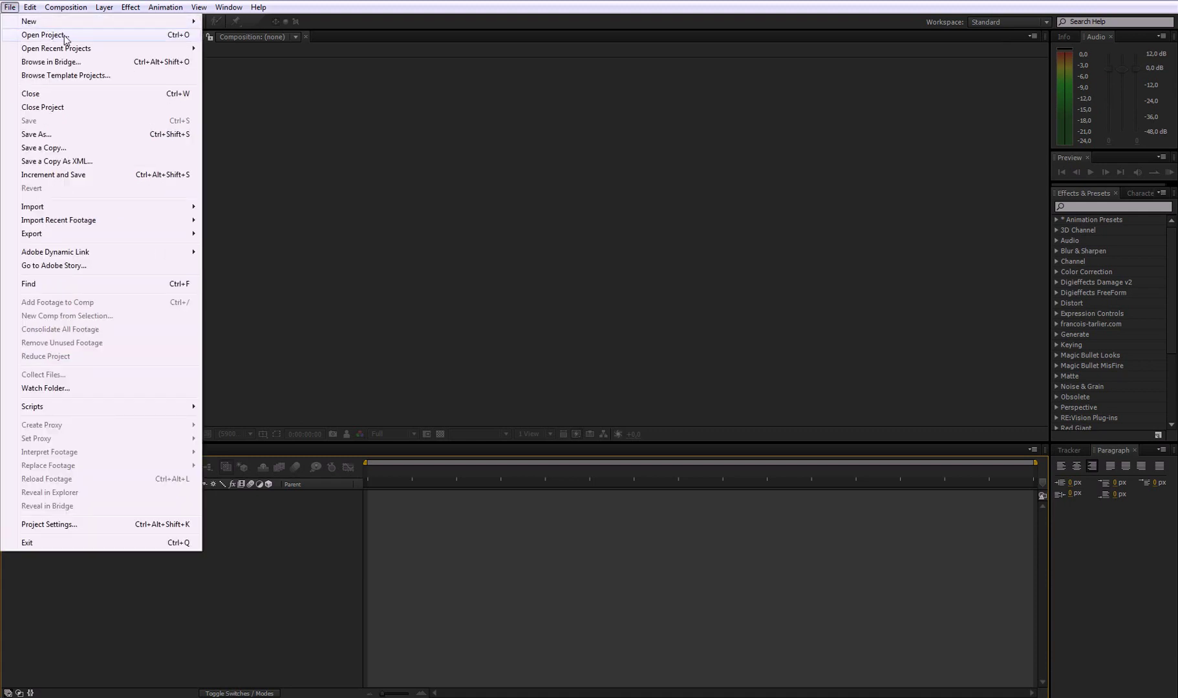
pyautogui.moveTo(192, 51)
pyautogui.click(233, 50)
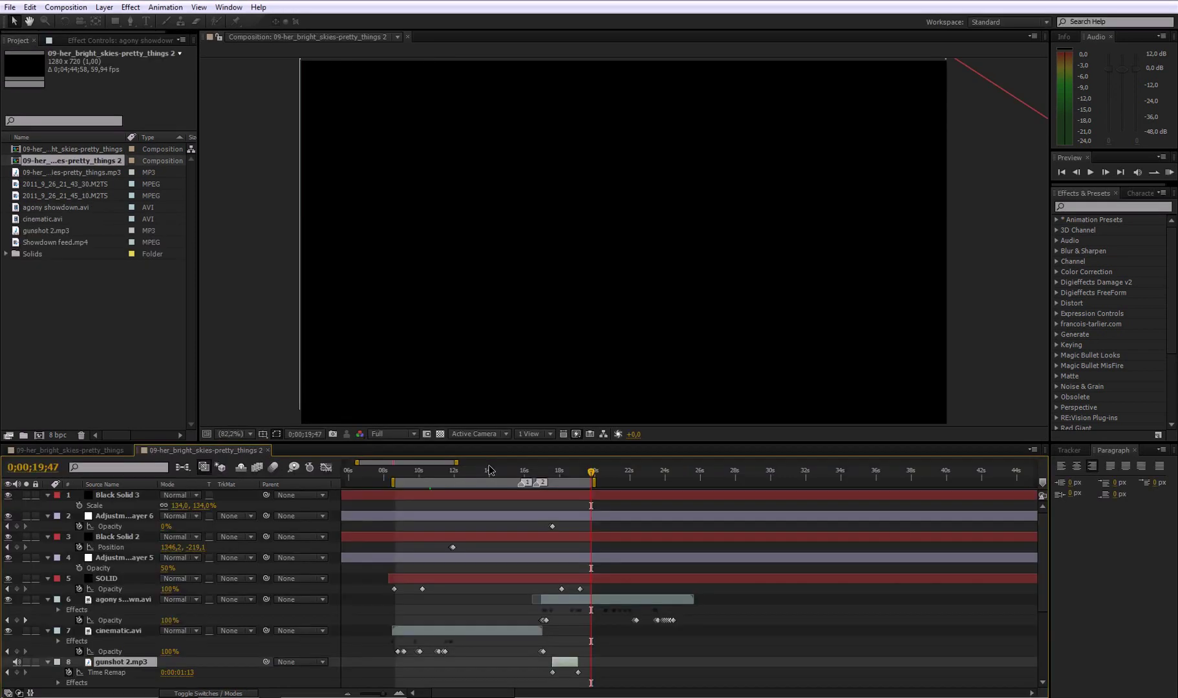
pyautogui.click(484, 470)
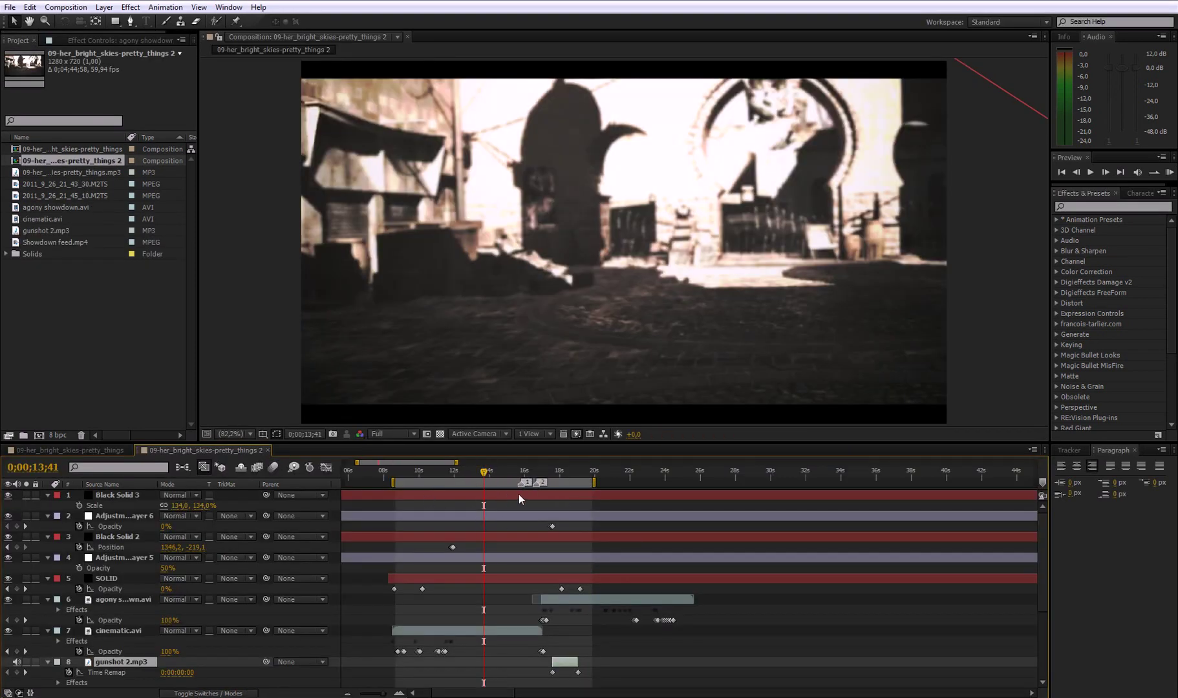
pyautogui.click(65, 7)
# Step: Queue the composition and give its render settings a custom 29,97 fps frame rate
pyautogui.click(99, 99)
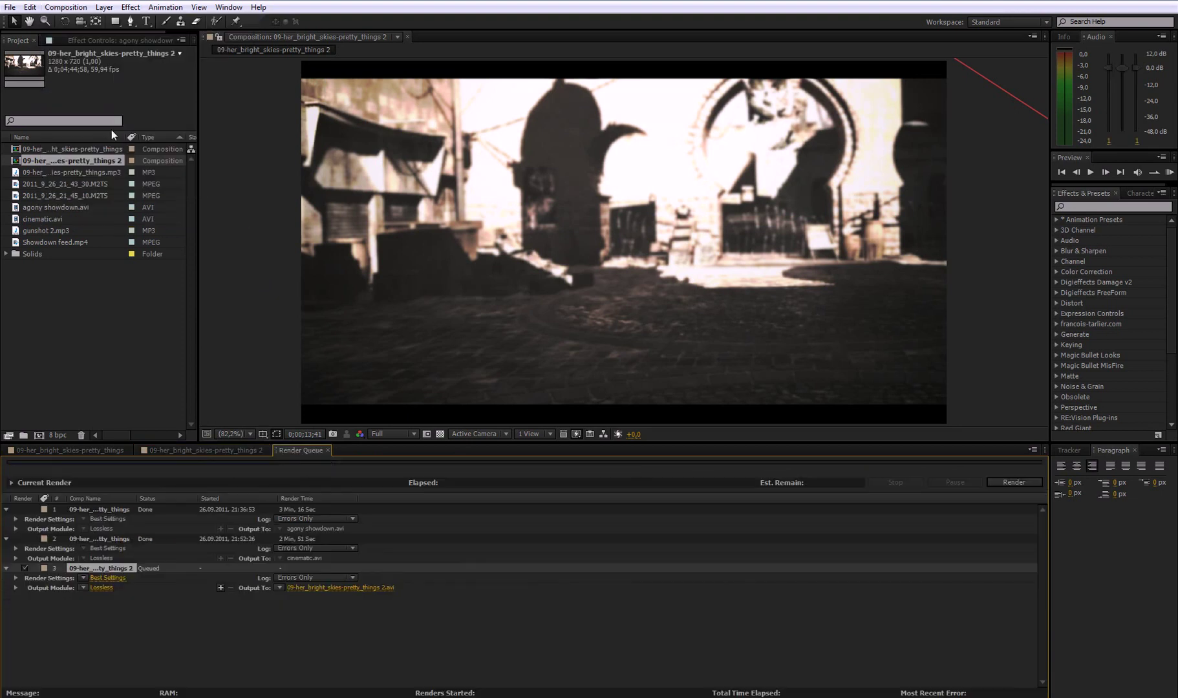
pyautogui.click(100, 578)
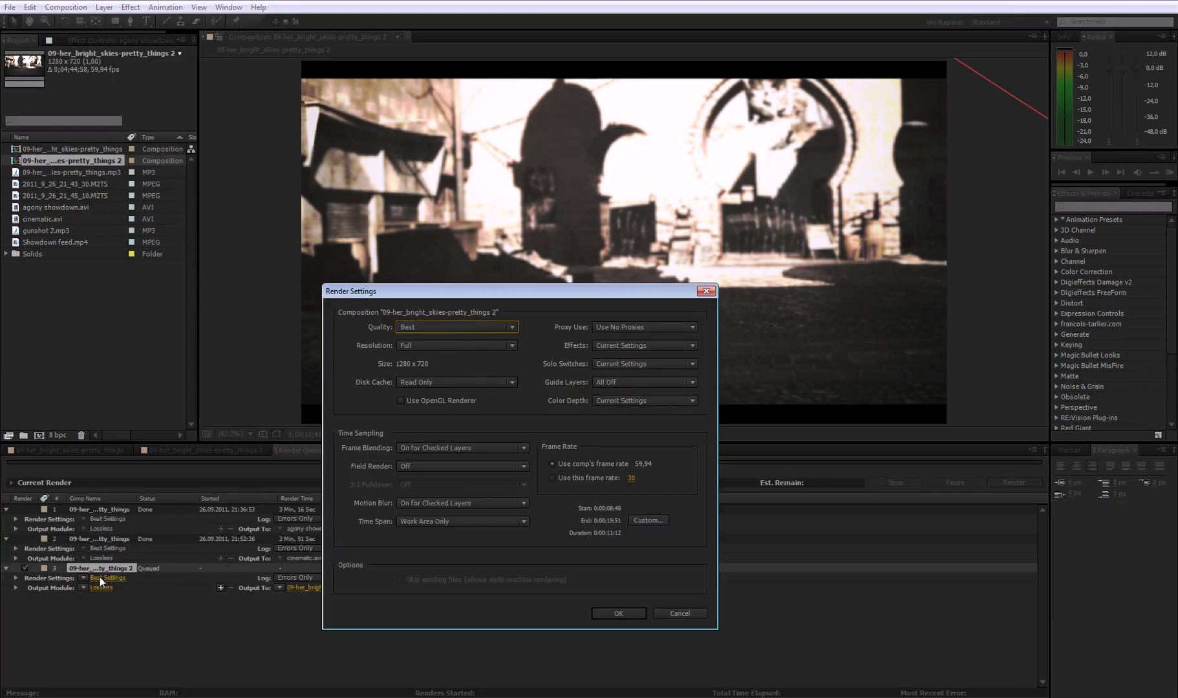
pyautogui.click(617, 478)
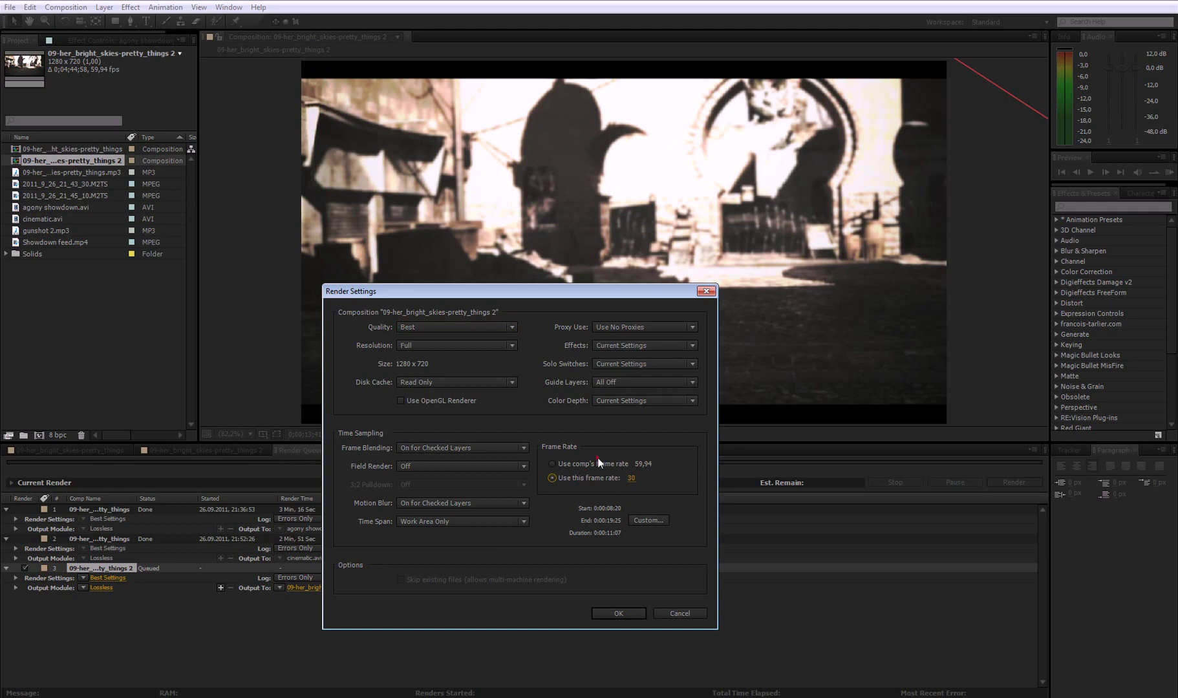
pyautogui.click(597, 462)
pyautogui.moveTo(589, 297); pyautogui.dragTo(577, 351)
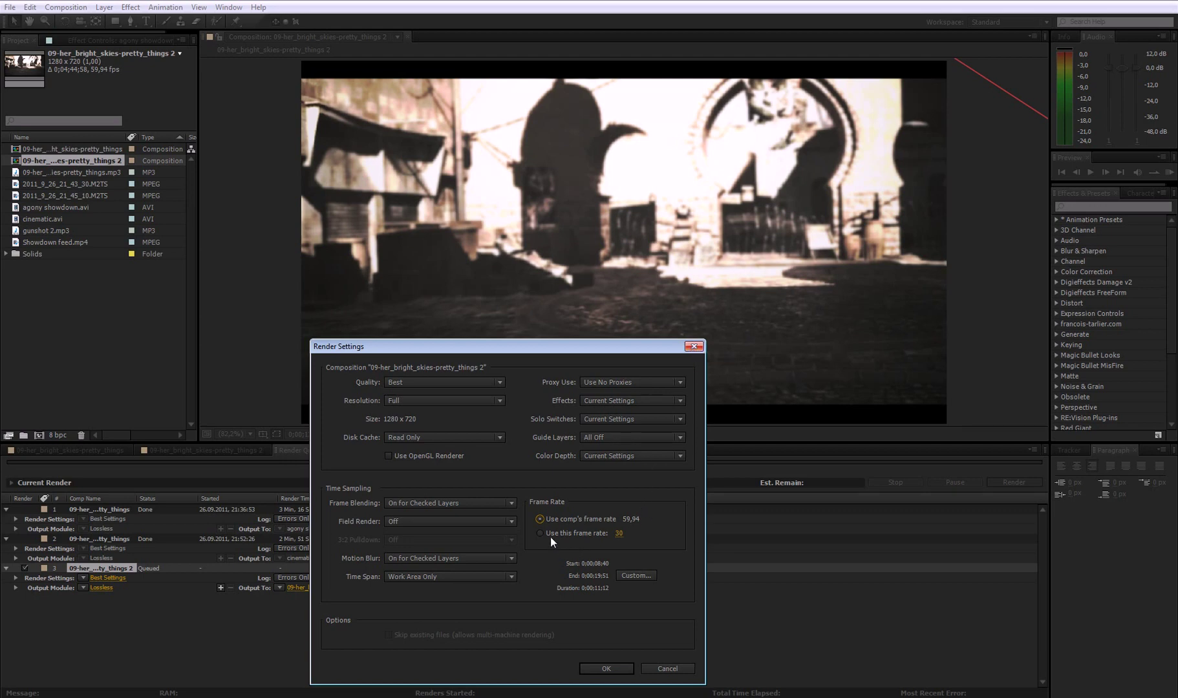
pyautogui.click(619, 533)
pyautogui.write('29,97')
pyautogui.click(671, 535)
pyautogui.click(599, 534)
pyautogui.click(613, 667)
# Step: Set the third queue item's output module format to AVI
pyautogui.click(102, 587)
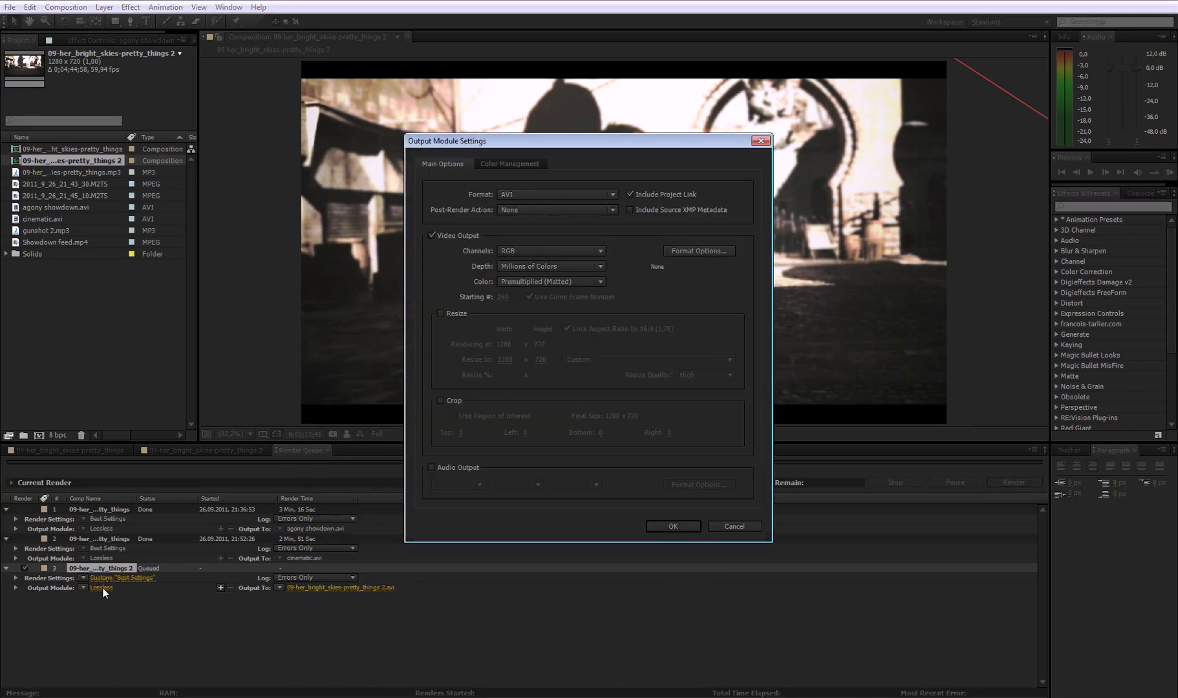
pyautogui.click(540, 195)
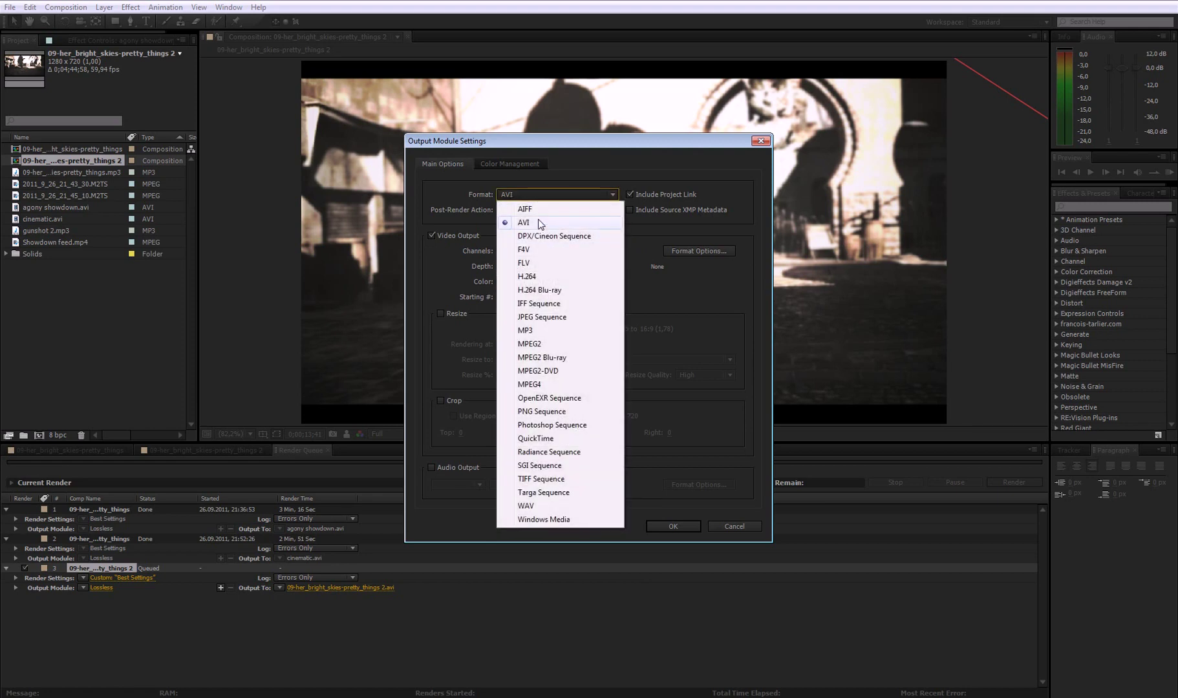
pyautogui.click(541, 223)
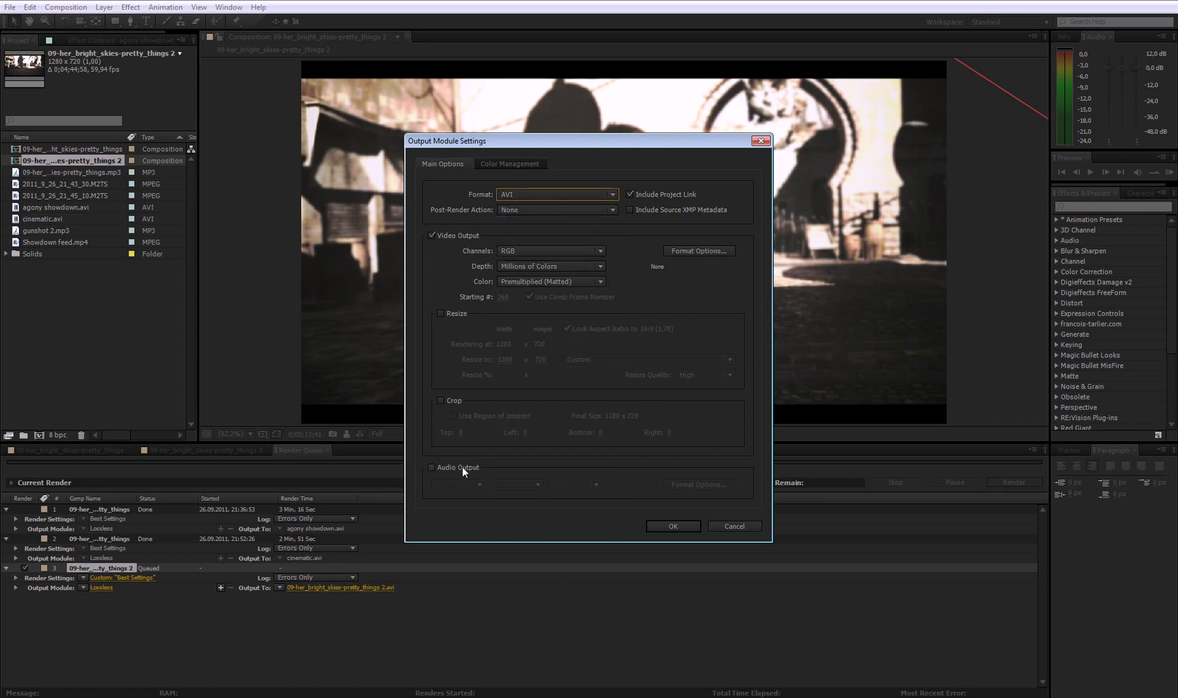
pyautogui.click(673, 526)
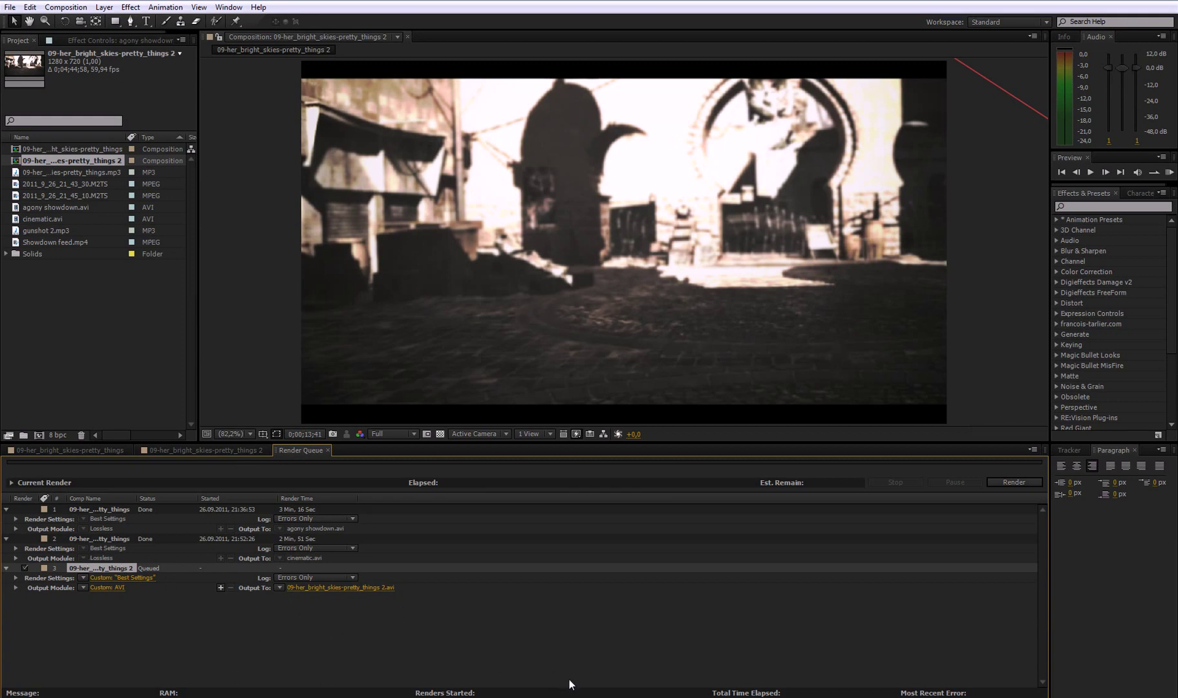
# Step: From the Tutorial folder, open easy h264 and launch the Easy h264 encoder
pyautogui.click(216, 697)
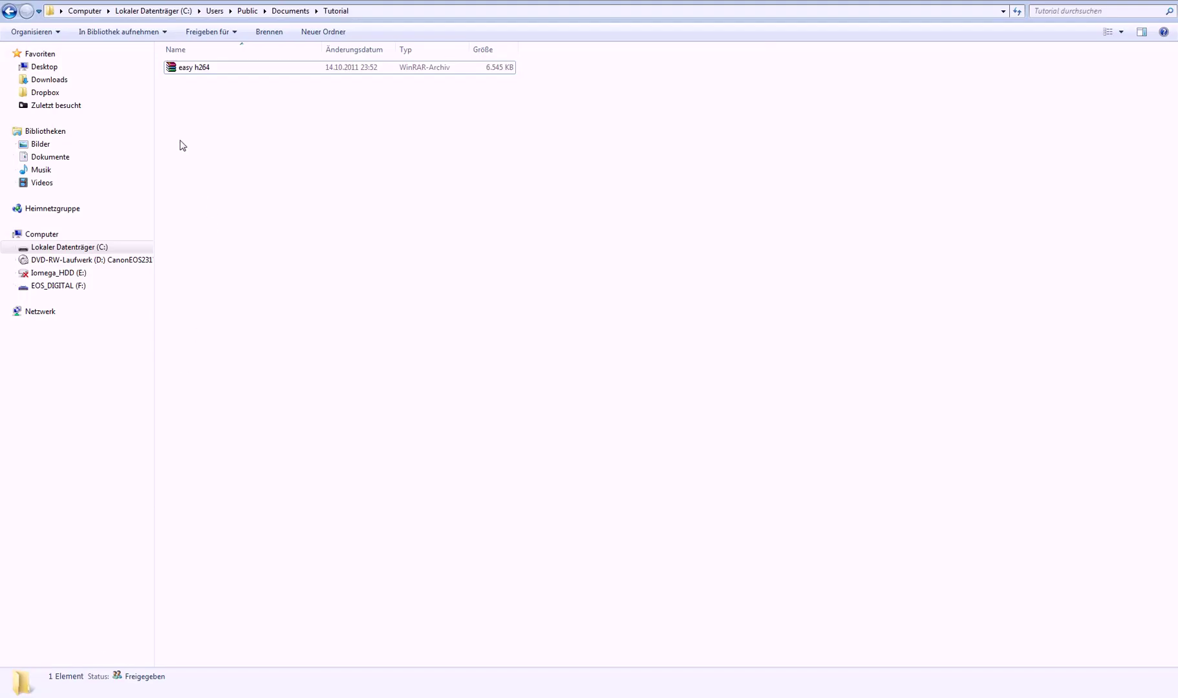
pyautogui.click(194, 71)
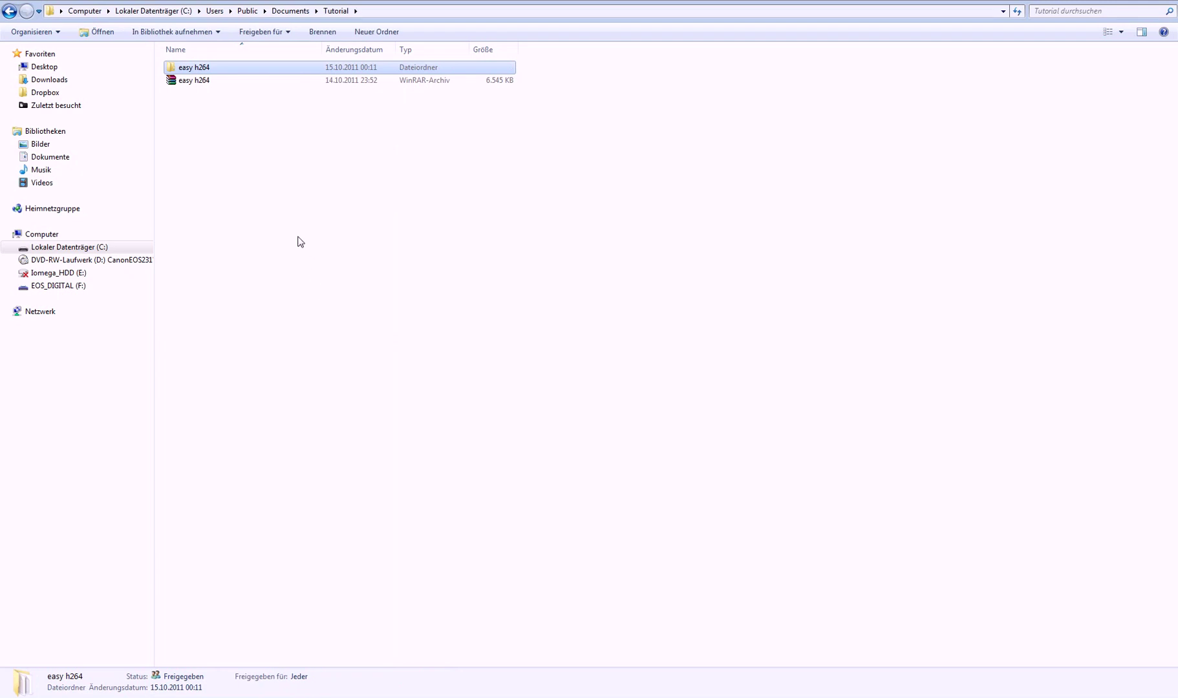
pyautogui.doubleClick(214, 69)
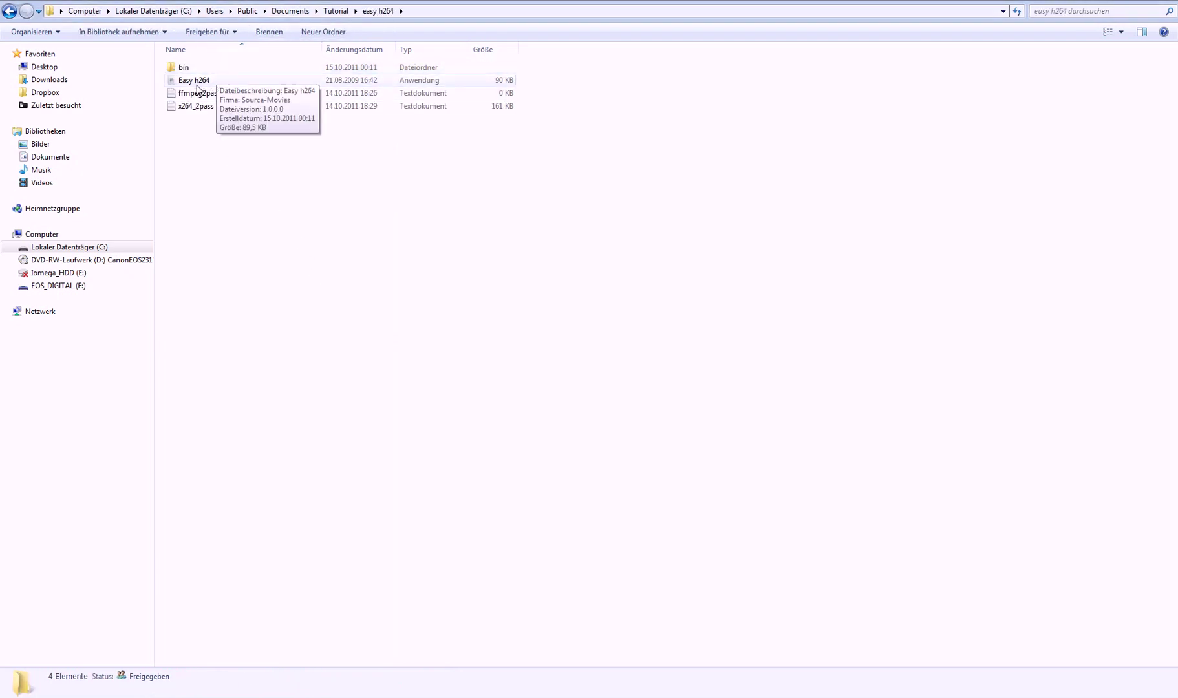
pyautogui.moveTo(187, 84); pyautogui.dragTo(243, 77)
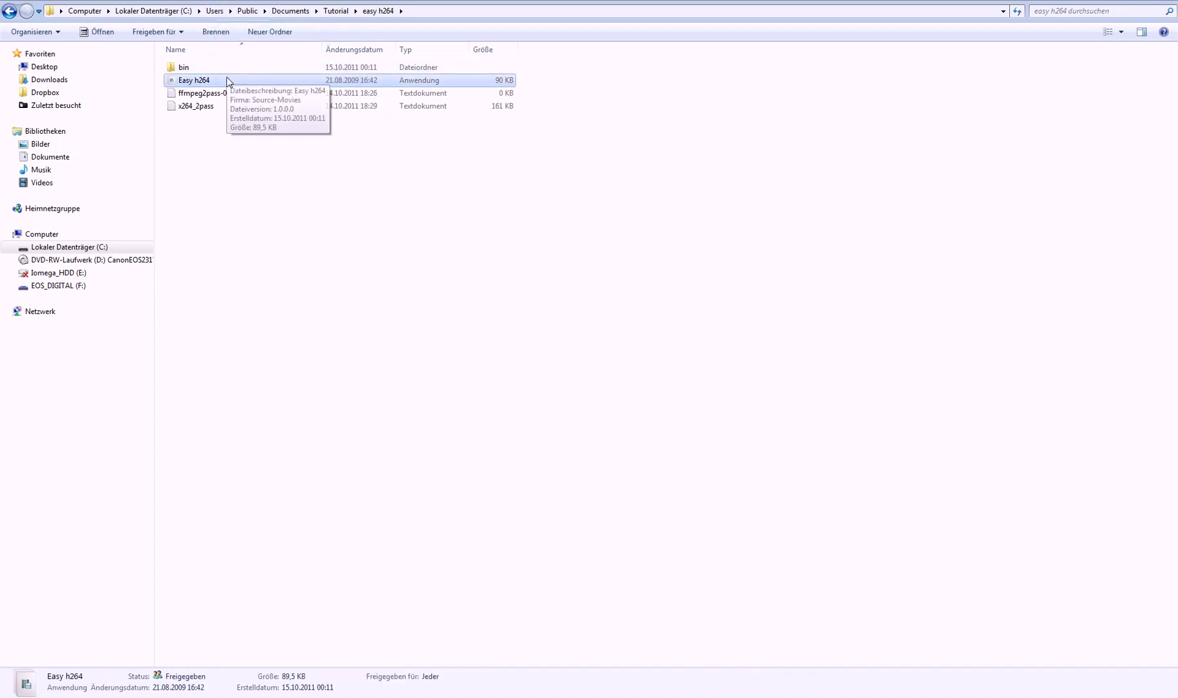
pyautogui.doubleClick(204, 82)
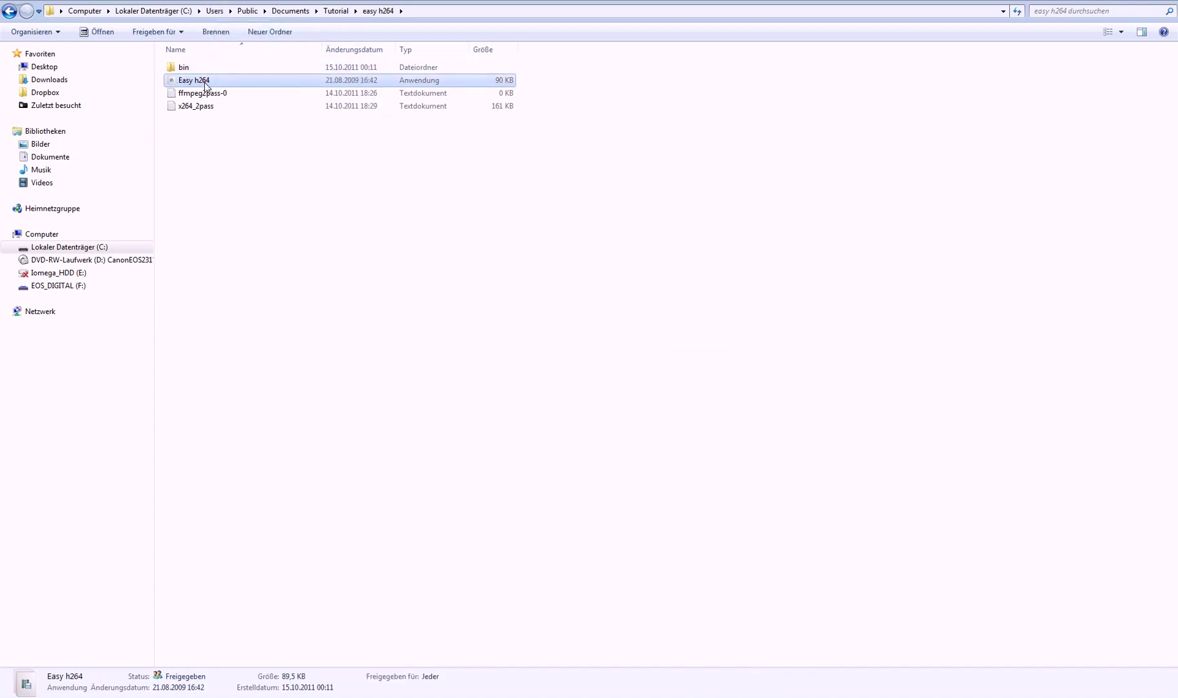
pyautogui.moveTo(206, 110); pyautogui.dragTo(367, 198)
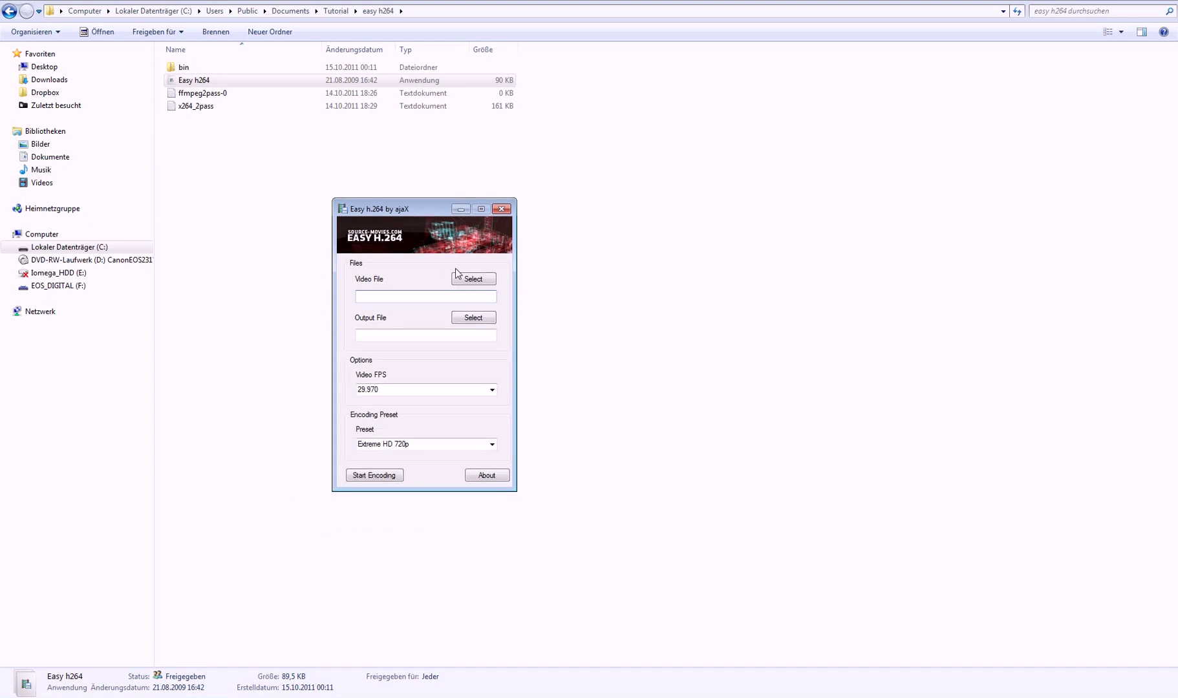
# Step: Set bf3 nosc as the source video and final render.mp4 as the output file
pyautogui.click(471, 280)
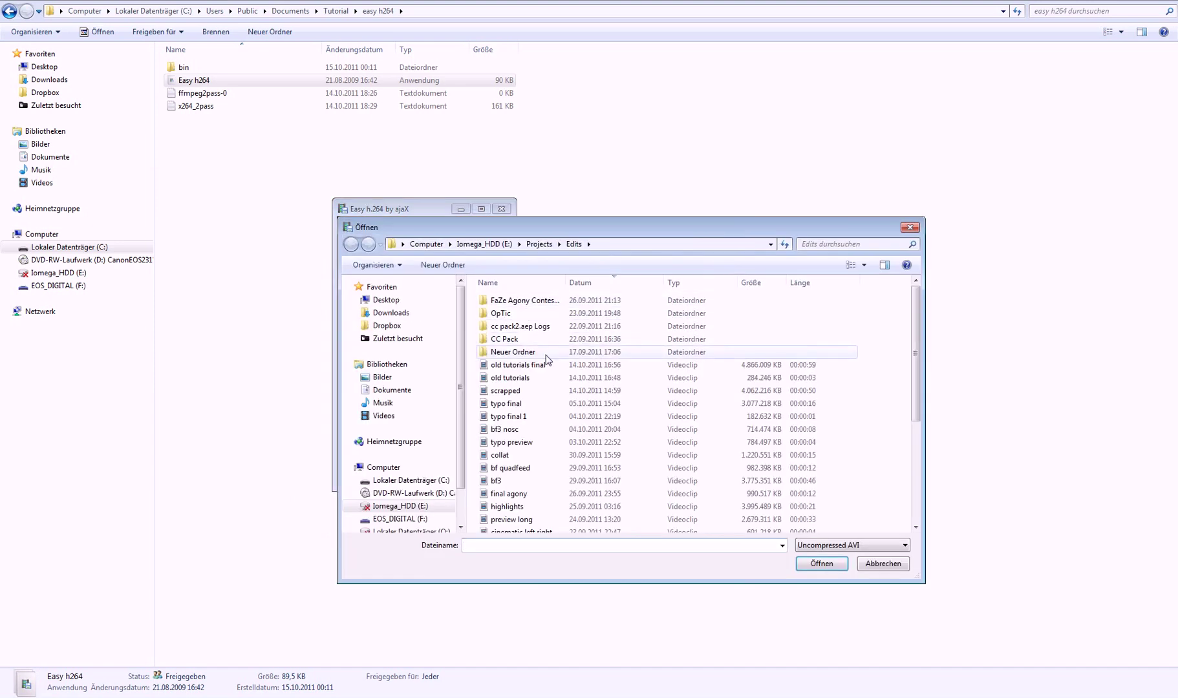
pyautogui.click(546, 429)
pyautogui.click(823, 563)
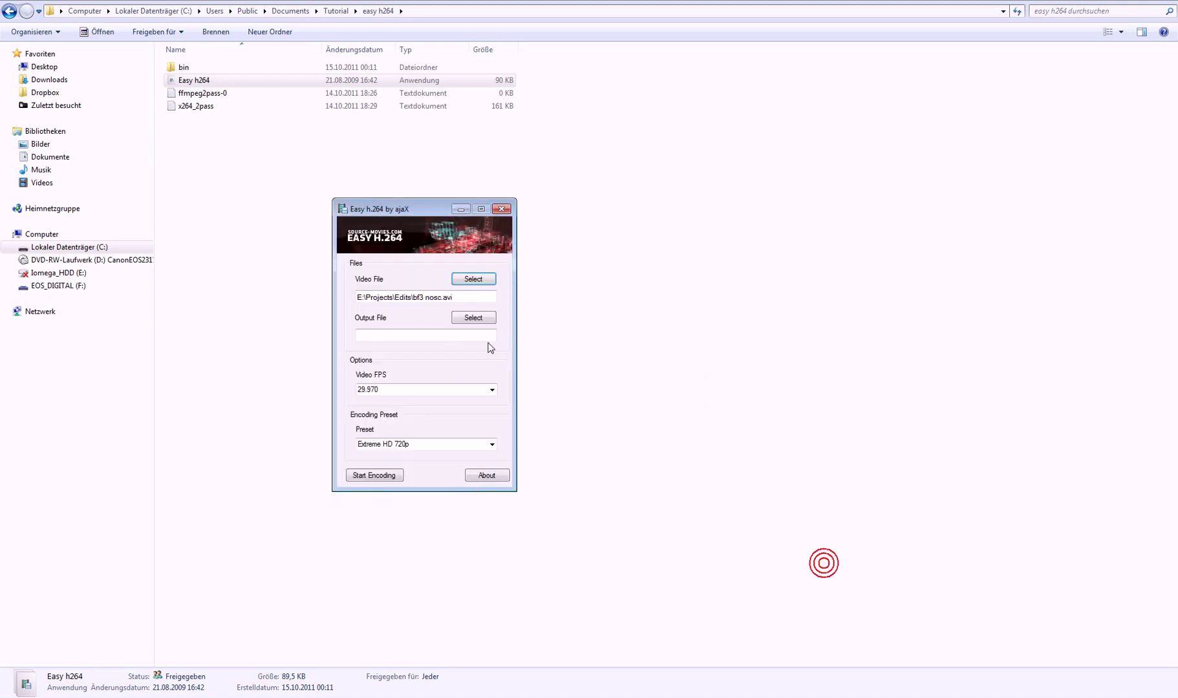
pyautogui.click(473, 318)
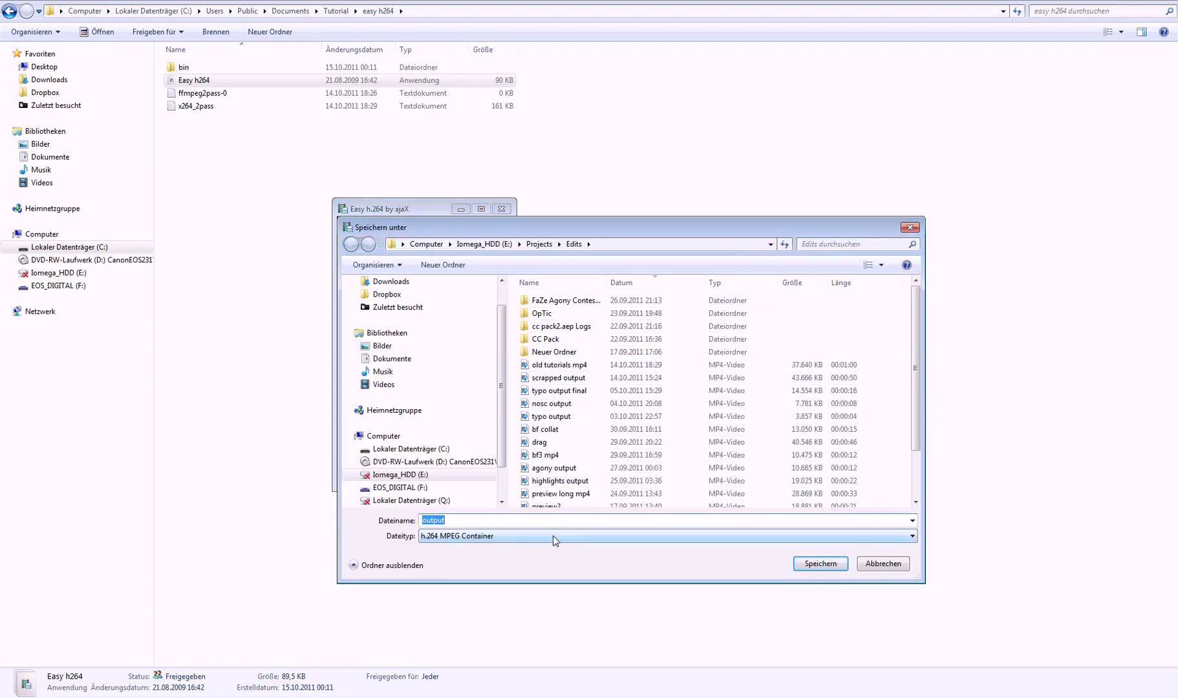
pyautogui.write('final render')
pyautogui.click(818, 564)
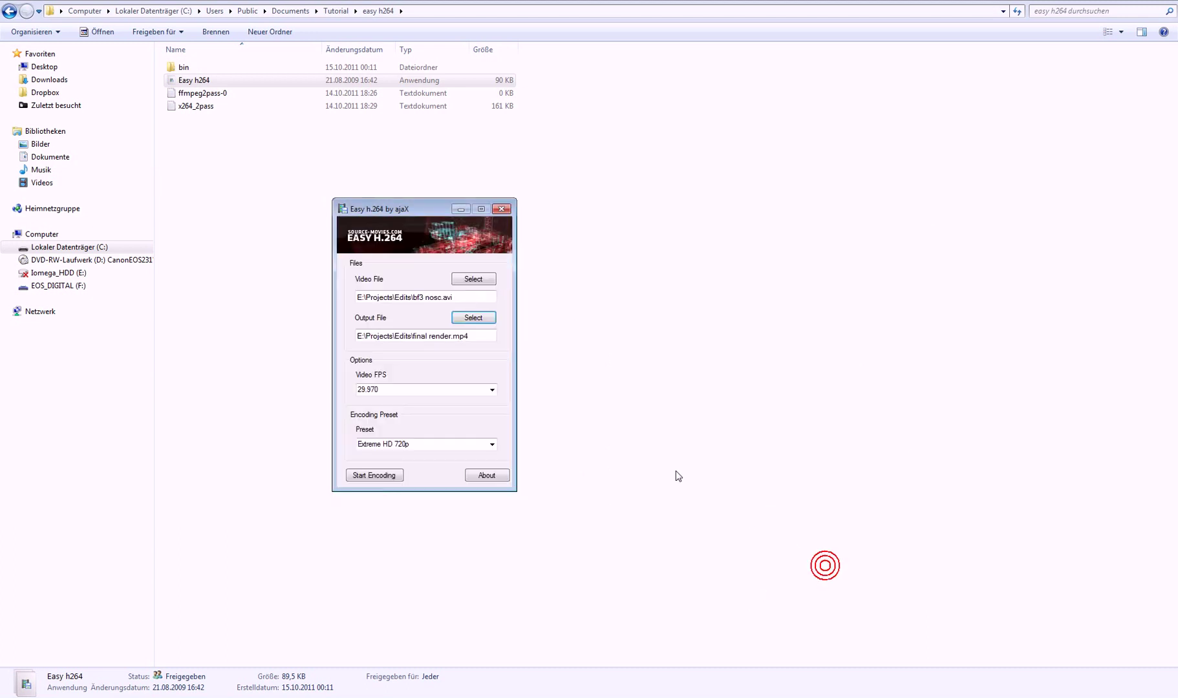
# Step: Keep the frame rate at 29.970, review the encoding presets, and close Easy h.264
pyautogui.click(492, 389)
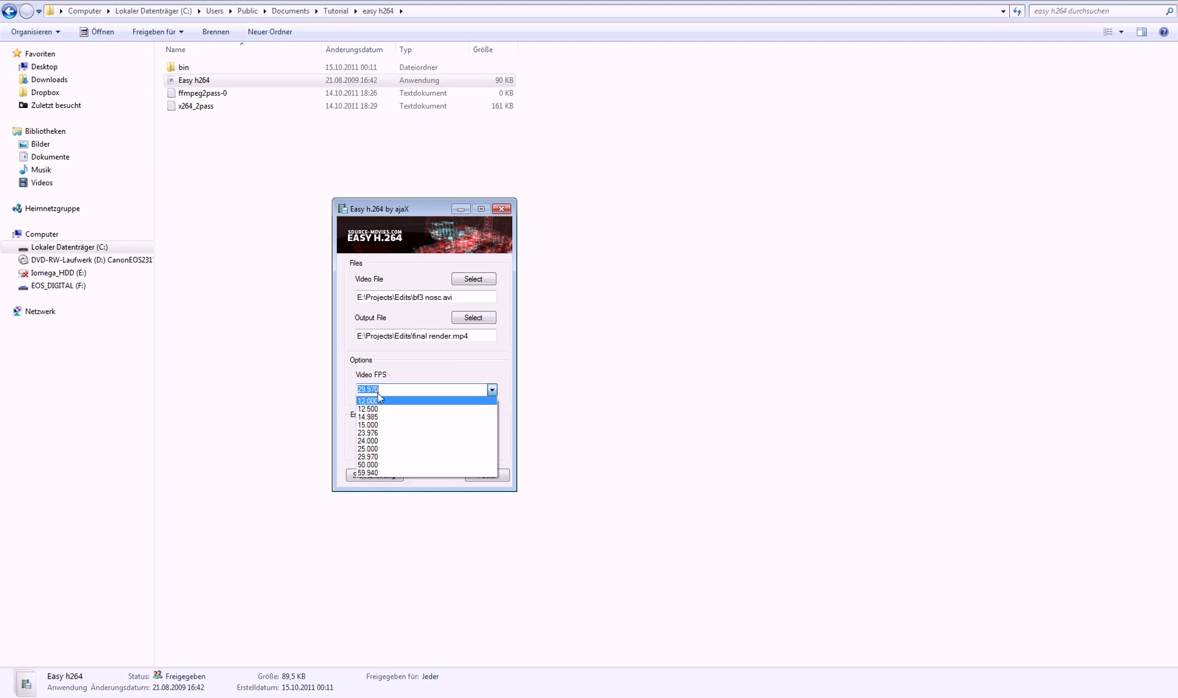
pyautogui.click(377, 457)
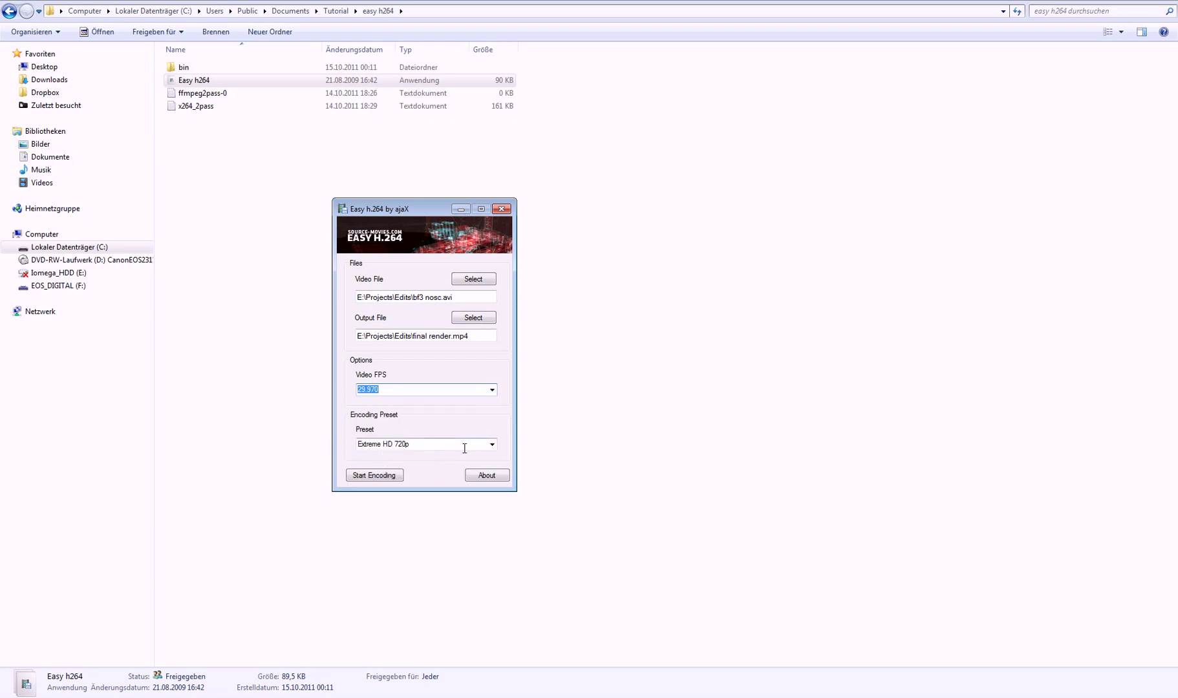
pyautogui.press('Tab')
pyautogui.click(490, 444)
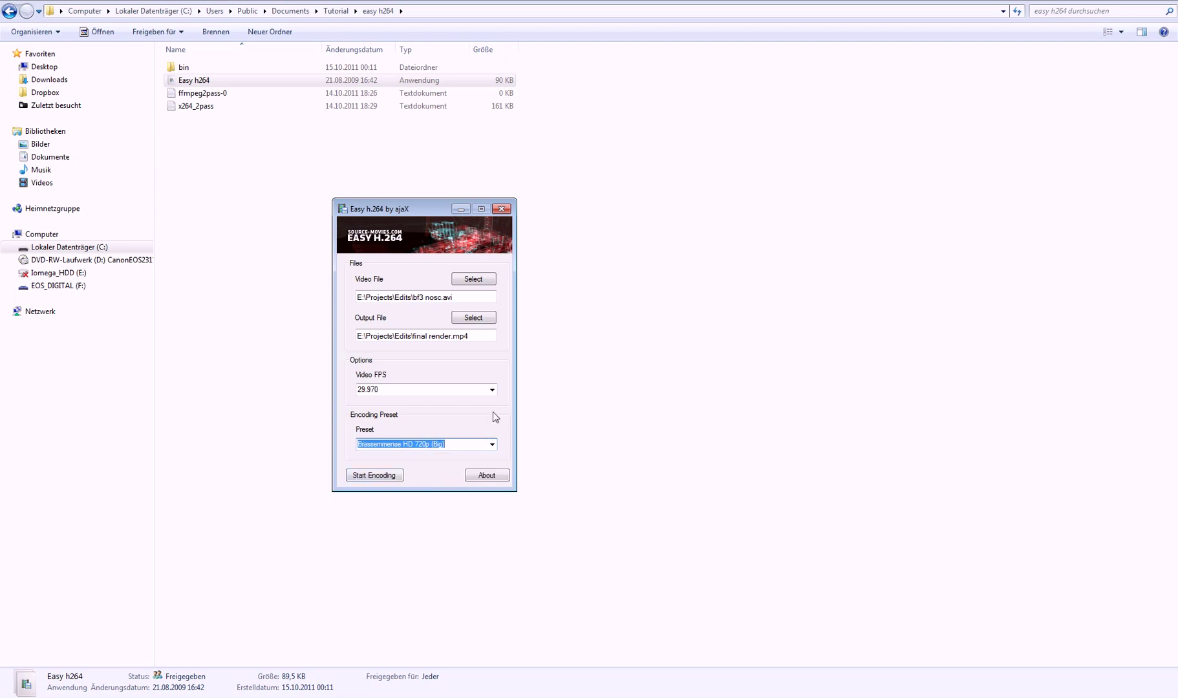
pyautogui.click(502, 209)
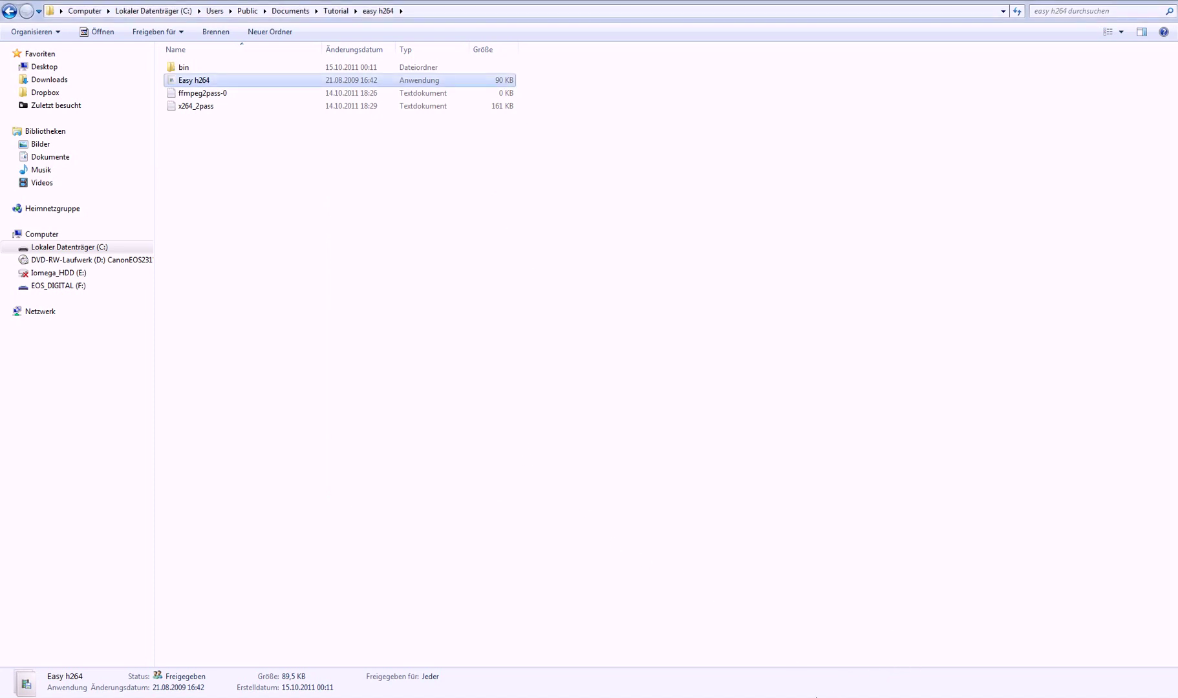
# Step: Switch to the WordPad notes listing the three render settings
pyautogui.hotkey('alt', 'Tab')
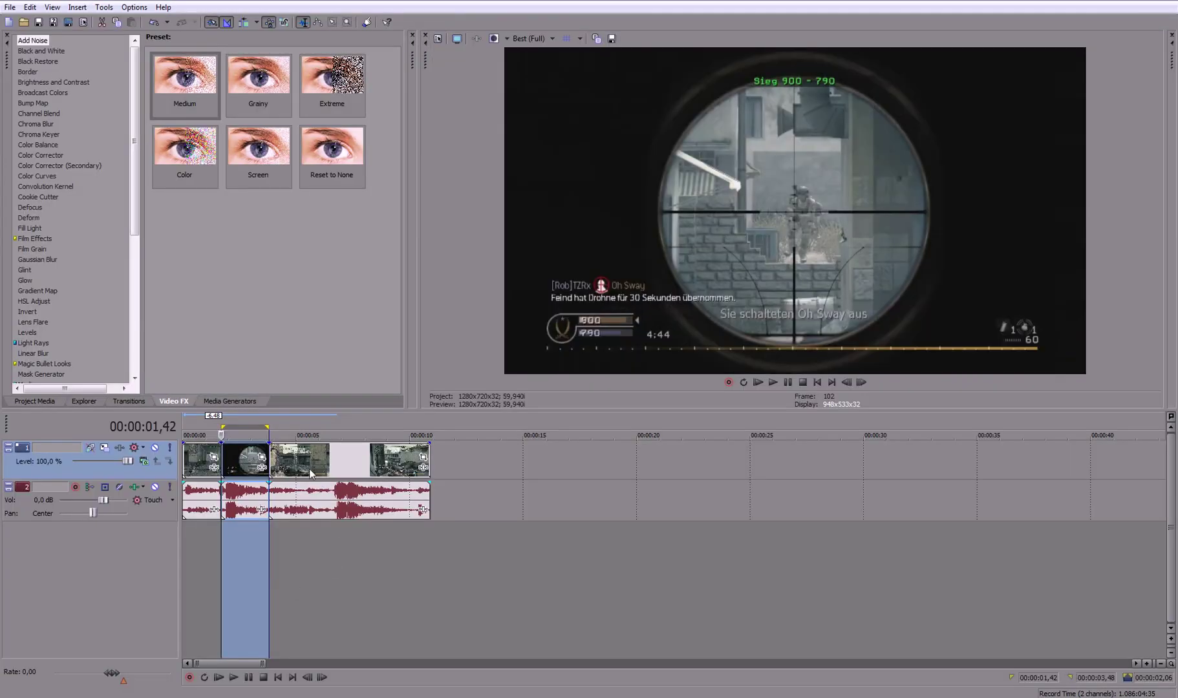
# Step: Inspect the clip around 00:00:01,55 and reposition the gameplay event on the timeline
pyautogui.click(301, 469)
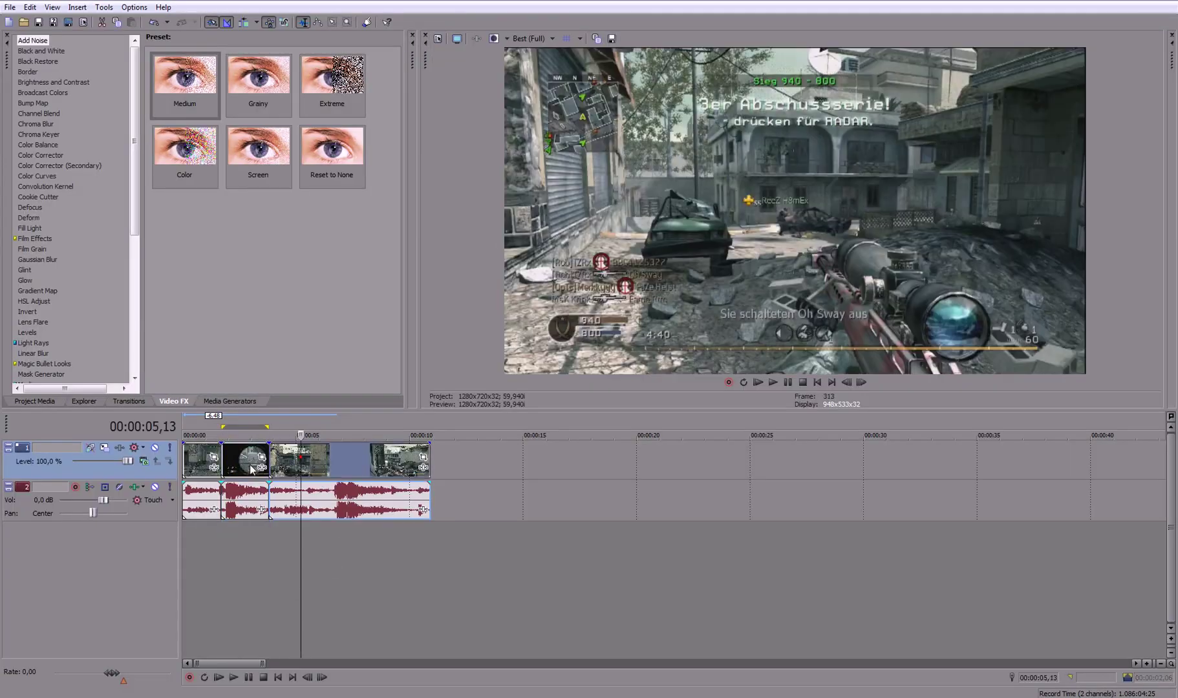
pyautogui.click(226, 467)
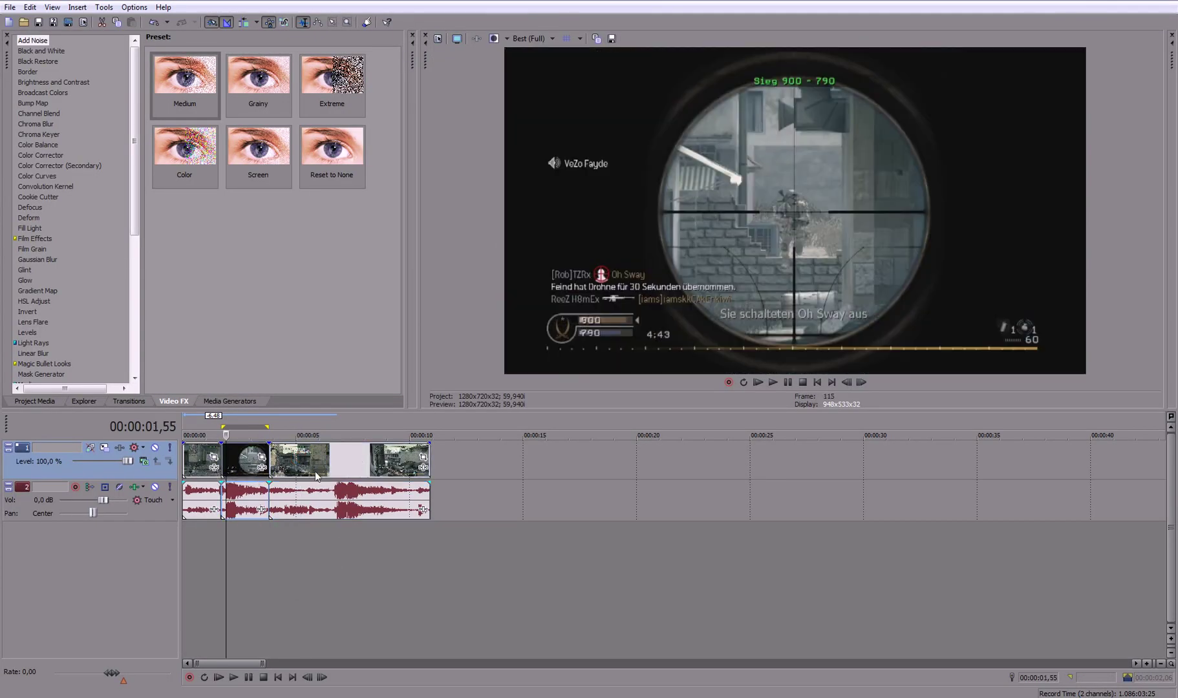
pyautogui.scroll(-2, 243, 468)
pyautogui.click(194, 457)
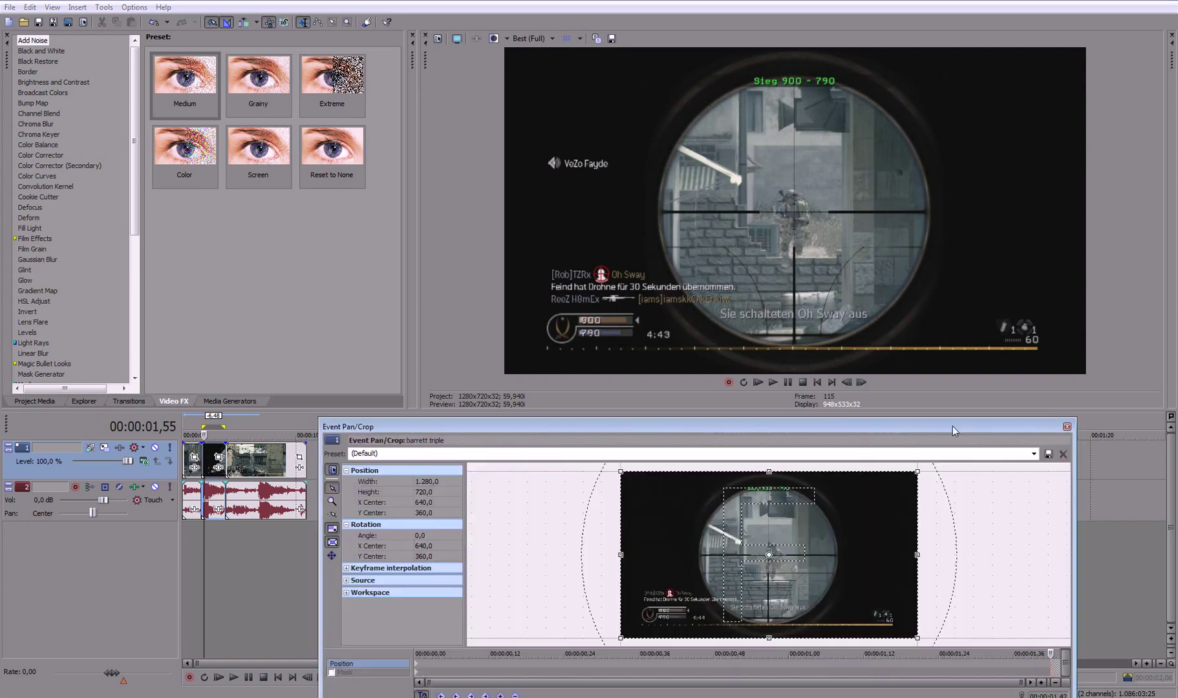
pyautogui.click(1066, 426)
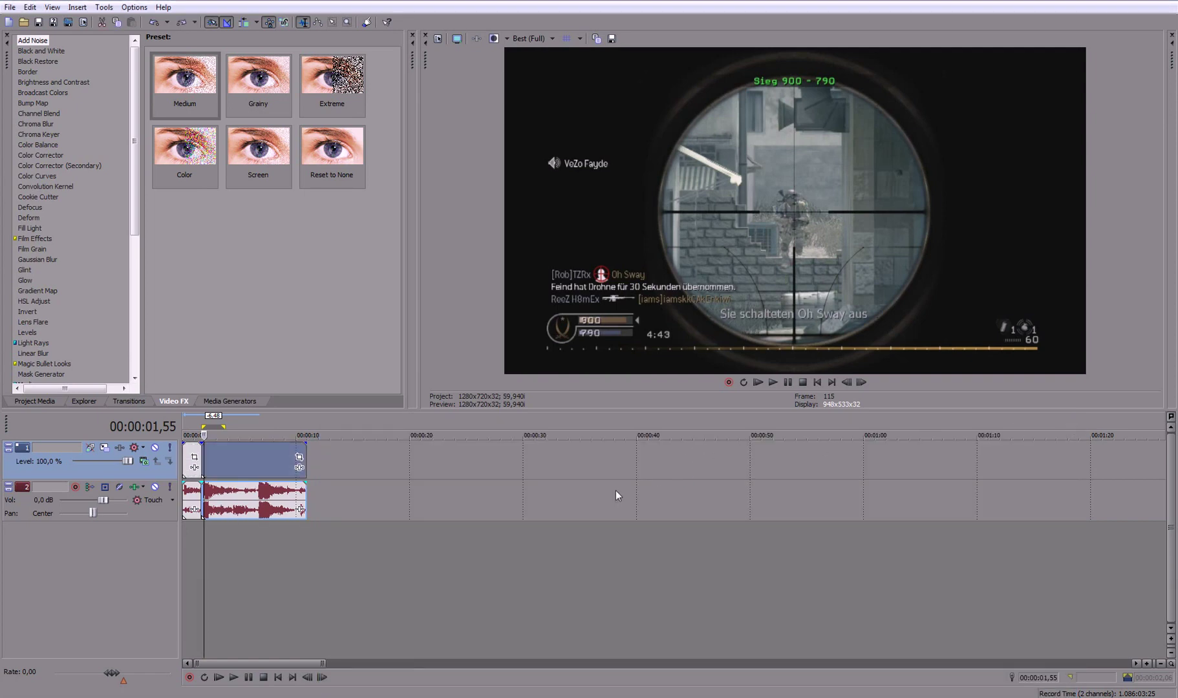
pyautogui.moveTo(305, 460); pyautogui.dragTo(905, 460)
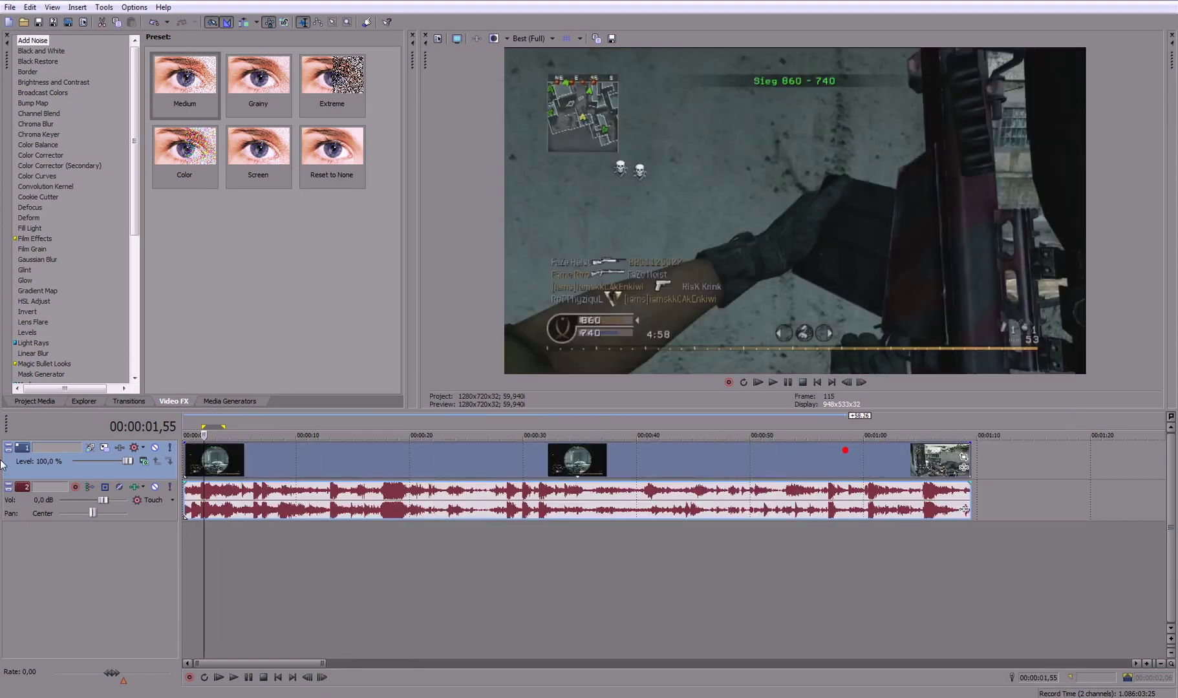
pyautogui.scroll(-2, 373, 462)
pyautogui.moveTo(373, 462); pyautogui.dragTo(889, 462)
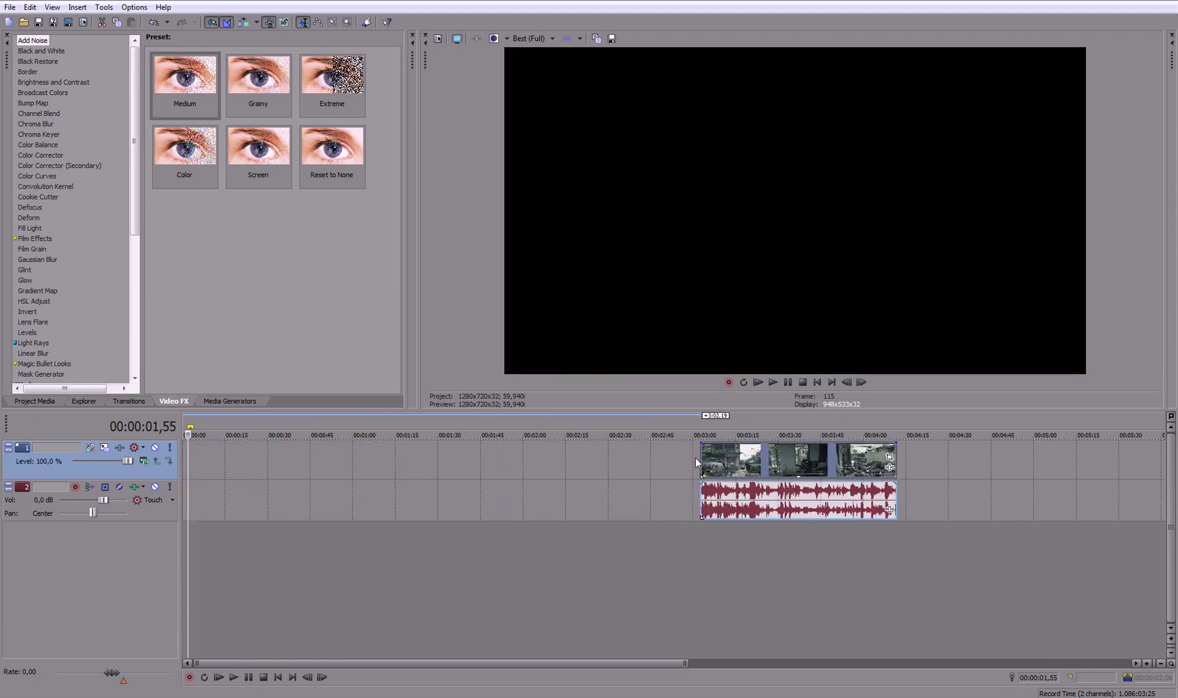
pyautogui.moveTo(697, 457); pyautogui.dragTo(186, 454)
# Step: Confirm in the clip's Properties that resampling is disabled
pyautogui.click(373, 455)
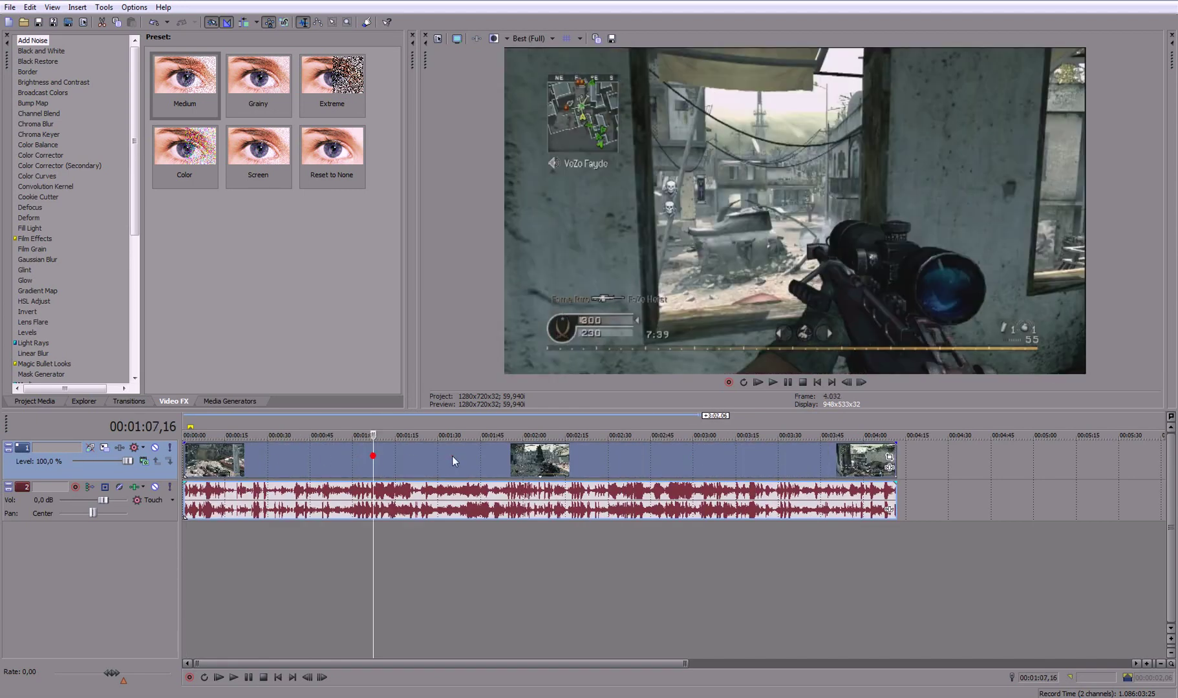
pyautogui.rightClick(452, 456)
pyautogui.click(480, 448)
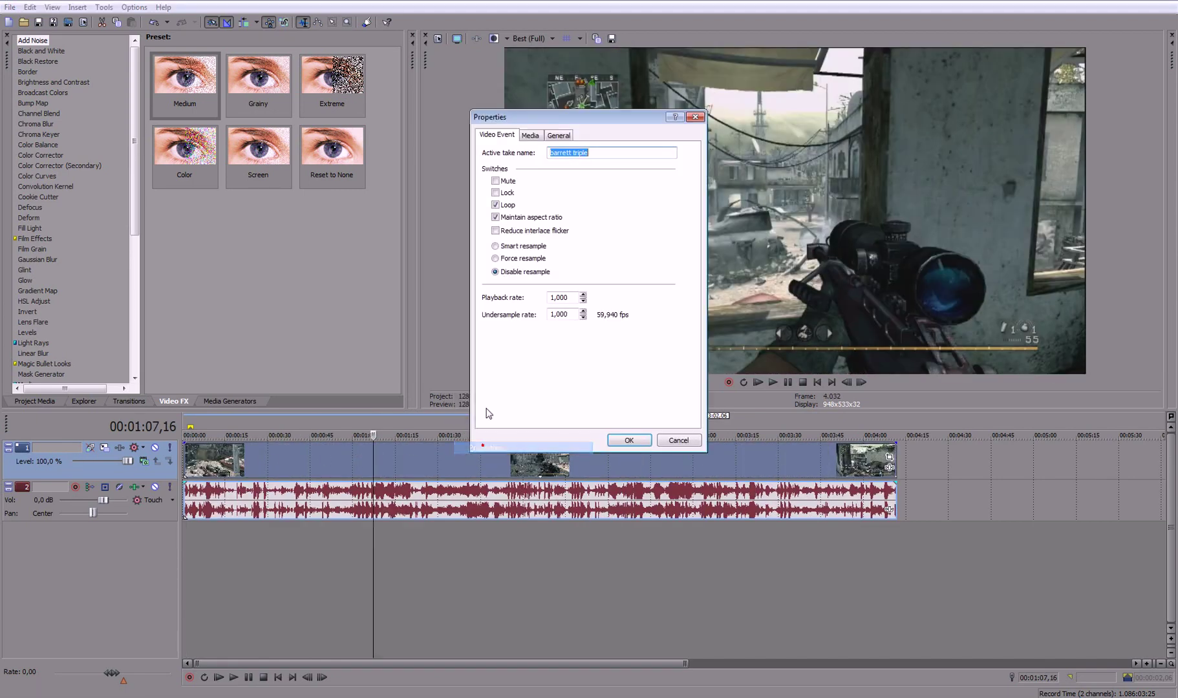
pyautogui.click(642, 440)
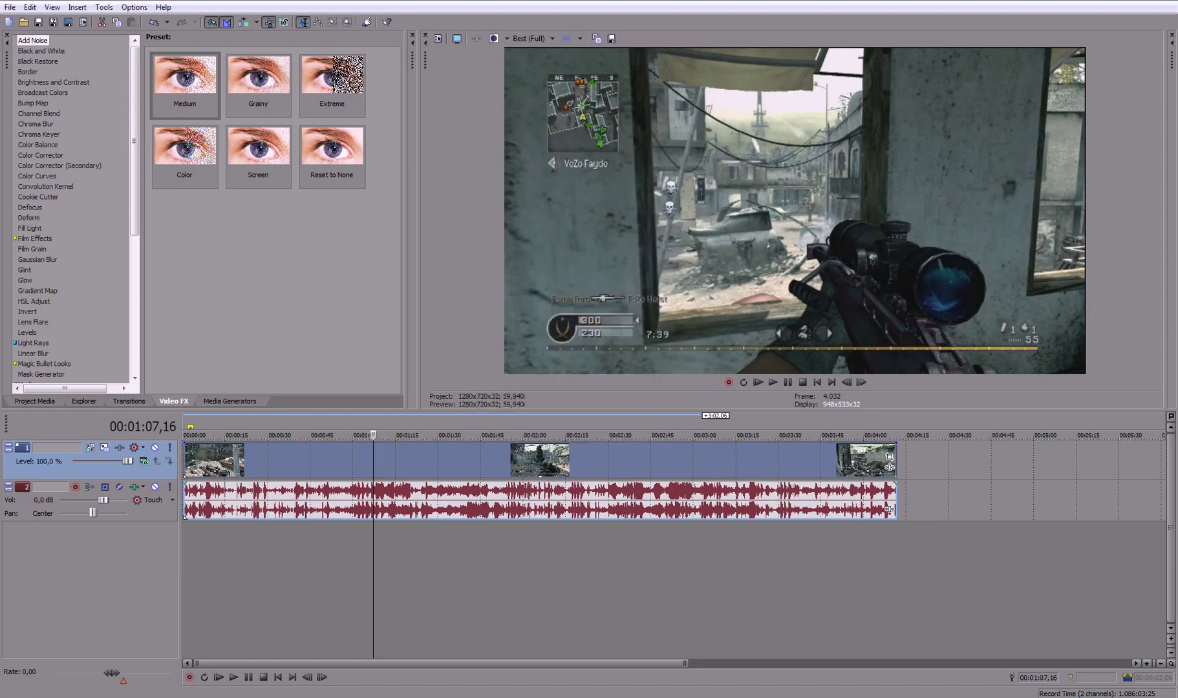
pyautogui.click(15, 10)
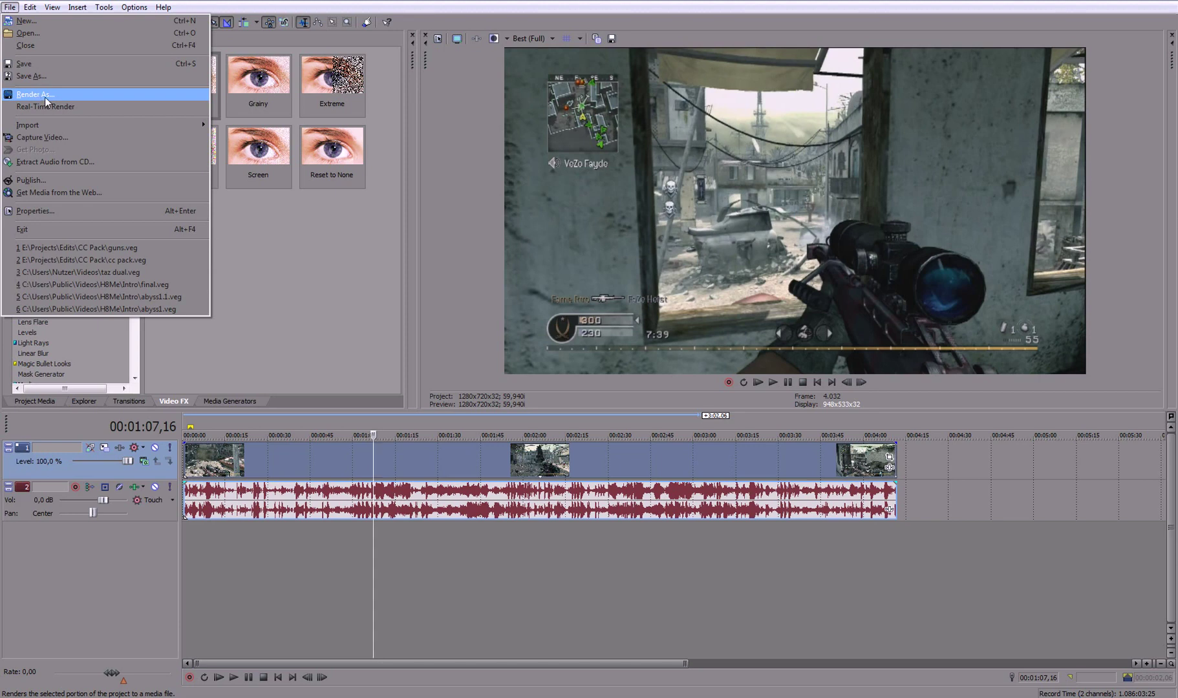
# Step: Render the project as Windows Media Video V11 (*.wmv) using the 6 Mbps HD 720-30p Video template
pyautogui.click(46, 101)
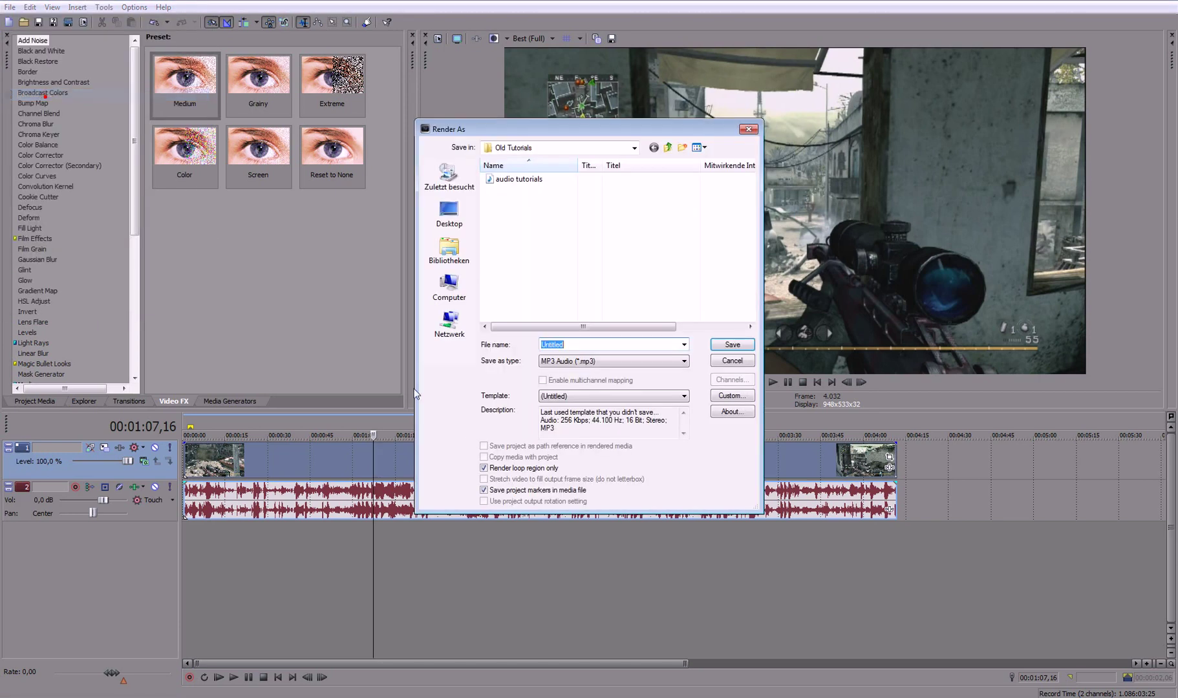
pyautogui.click(542, 362)
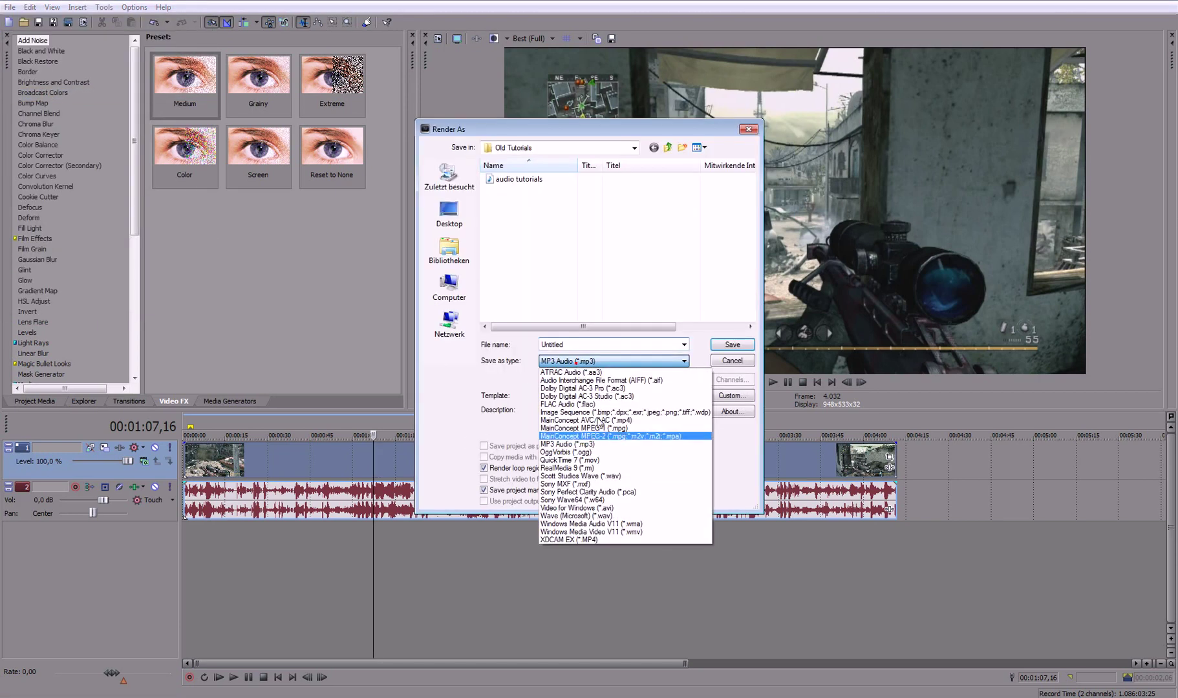
pyautogui.click(655, 532)
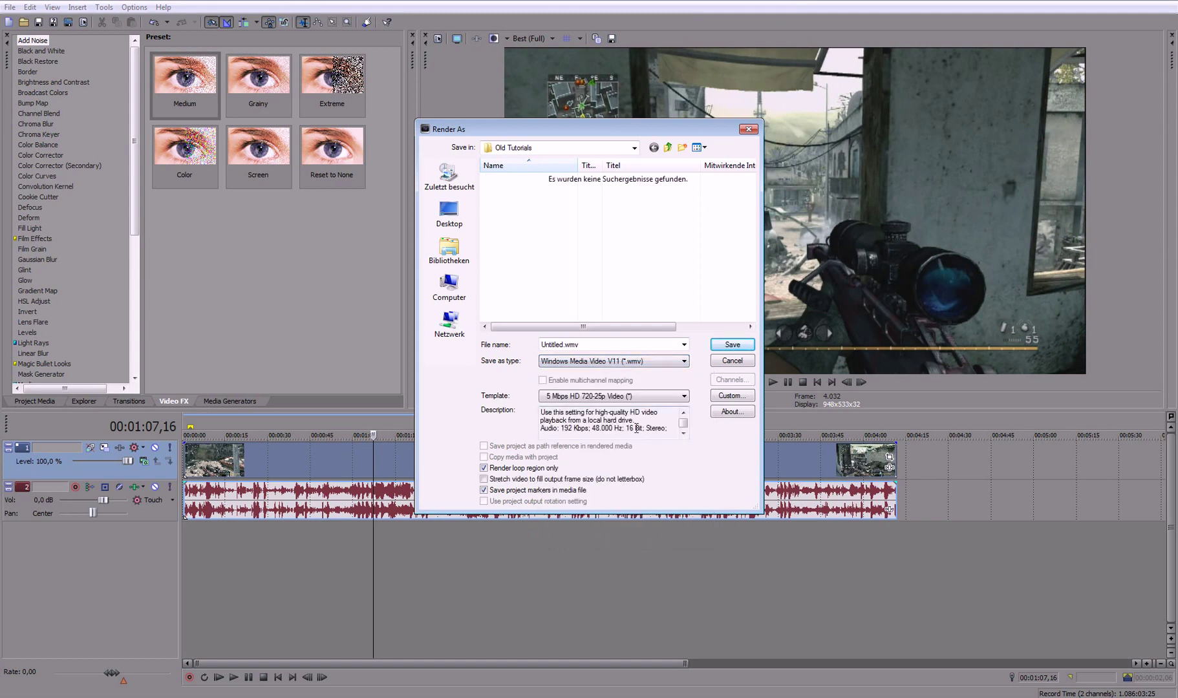
pyautogui.click(637, 395)
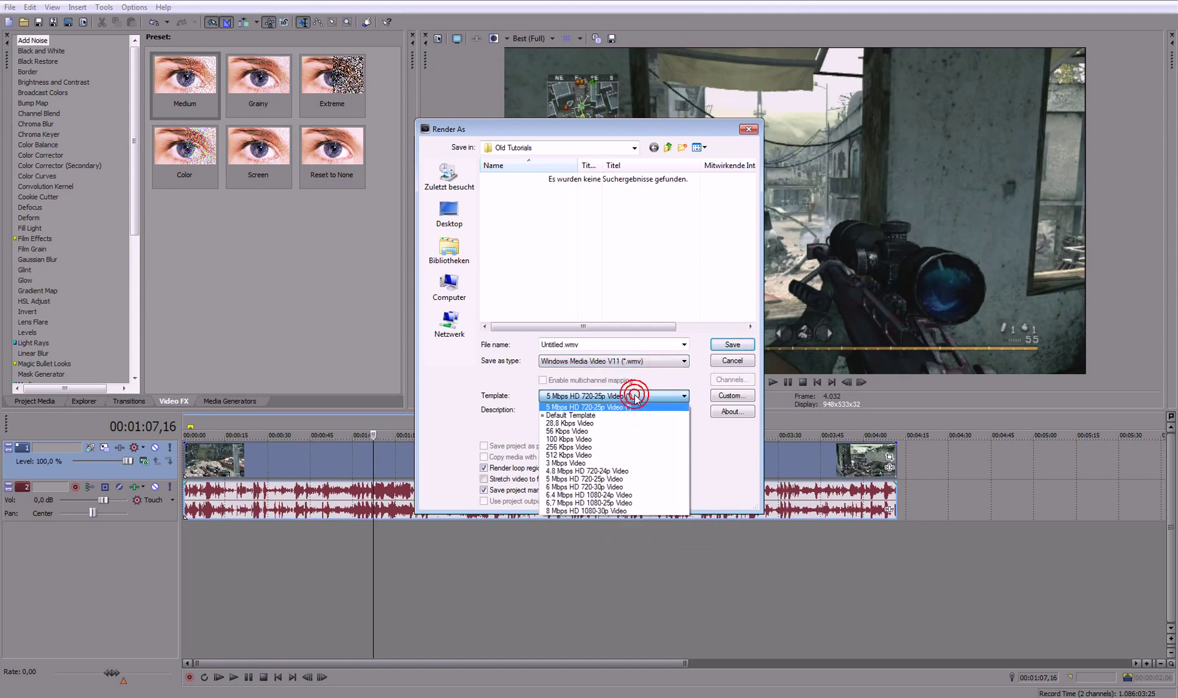
pyautogui.click(651, 493)
# Step: Review the template's custom video settings, keeping the frame rate at 29,970 (NTSC)
pyautogui.click(735, 395)
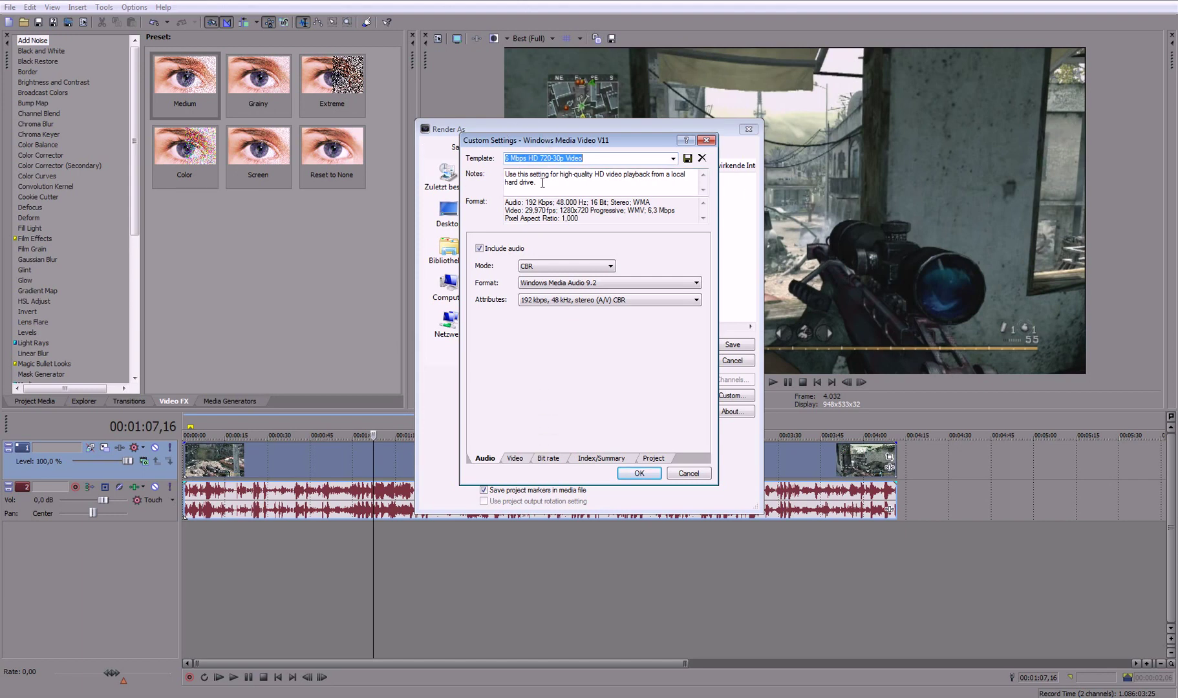
pyautogui.click(516, 458)
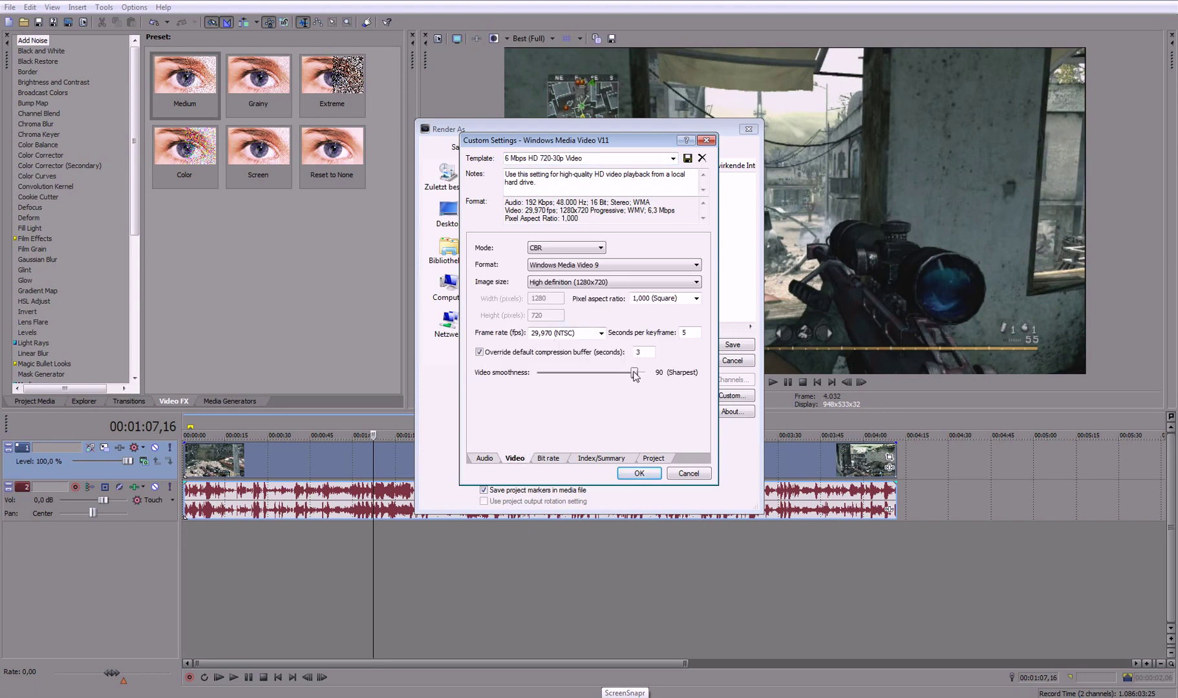
pyautogui.moveTo(634, 376); pyautogui.dragTo(633, 377)
pyautogui.click(598, 333)
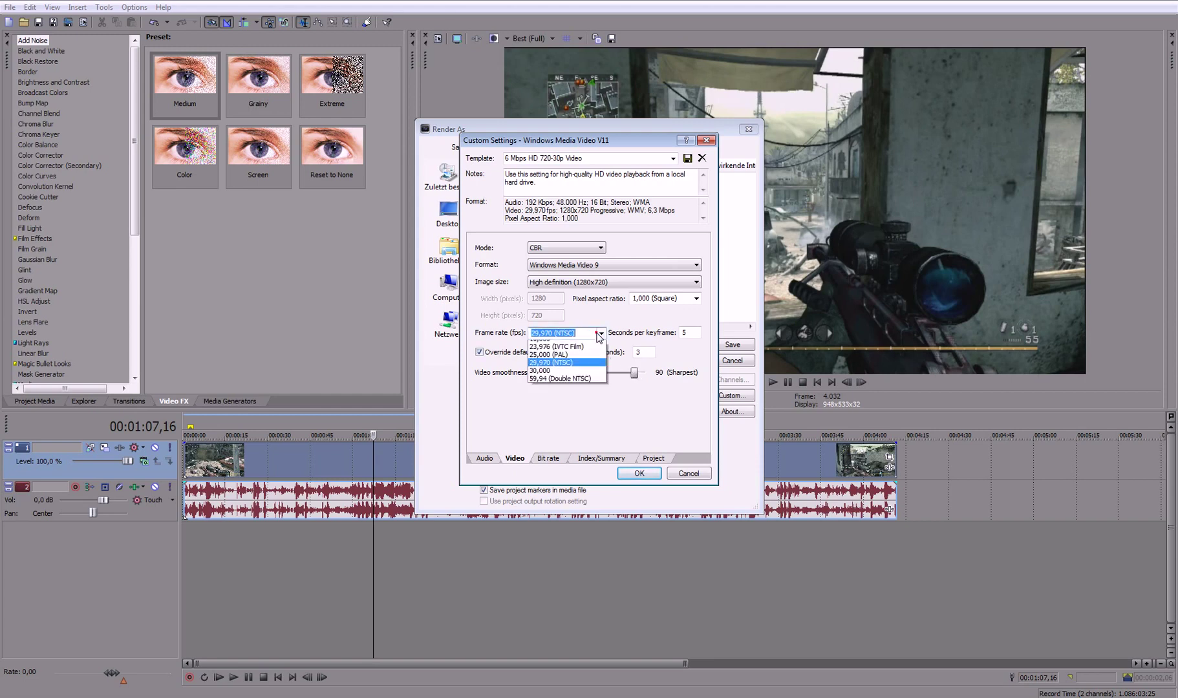
pyautogui.click(596, 386)
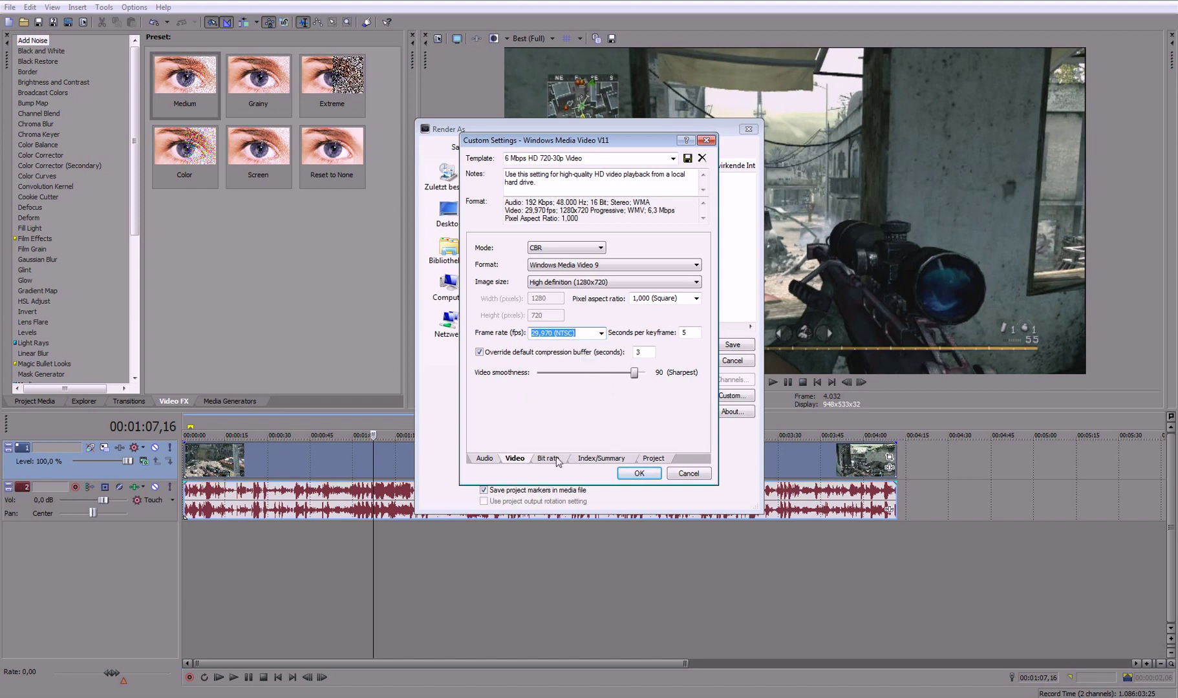
pyautogui.click(601, 334)
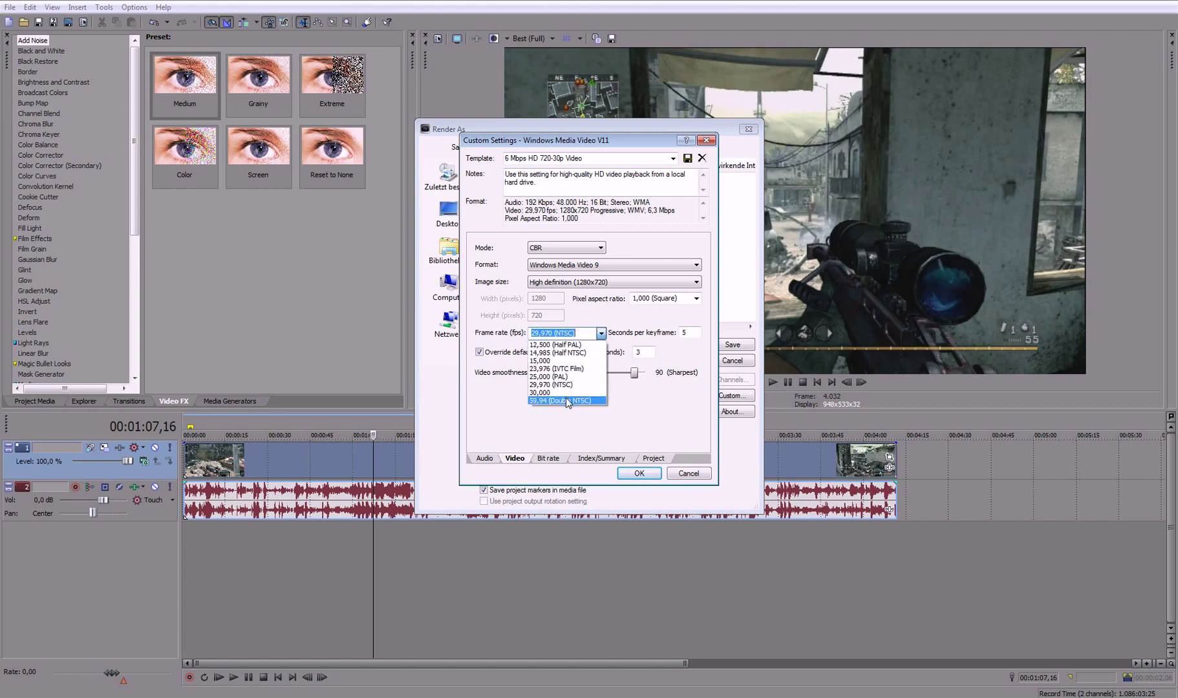
pyautogui.click(567, 441)
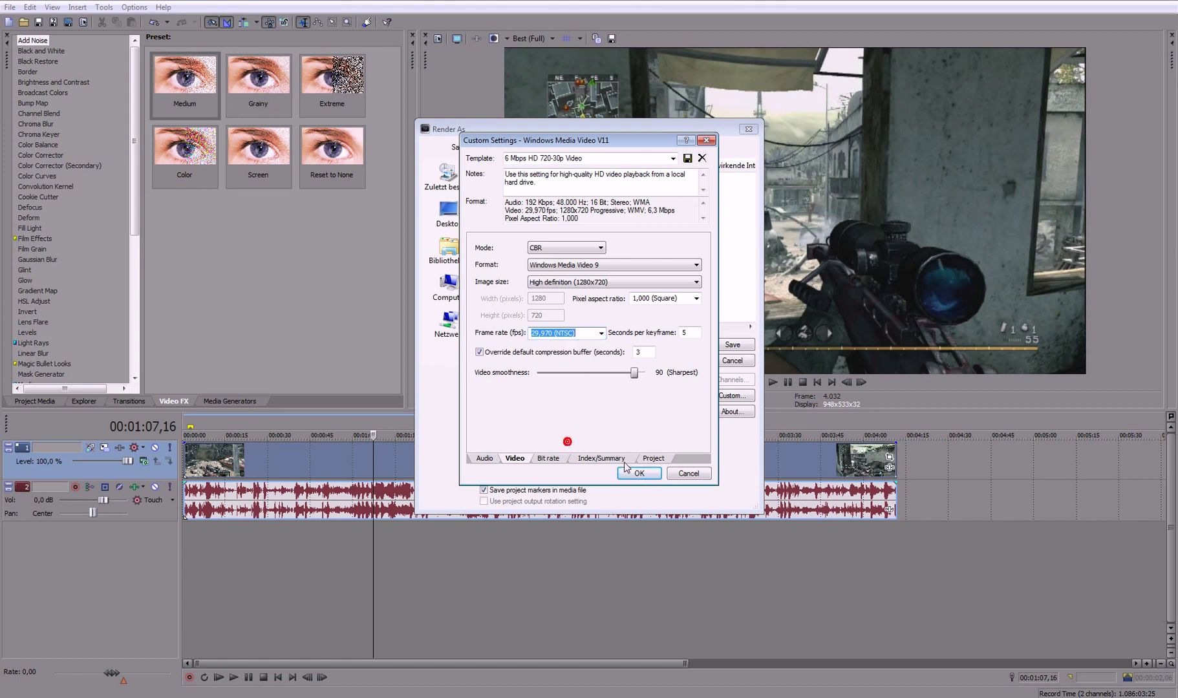
# Step: Check the bit rate, set the video rendering quality to Best, and accept the settings
pyautogui.click(552, 458)
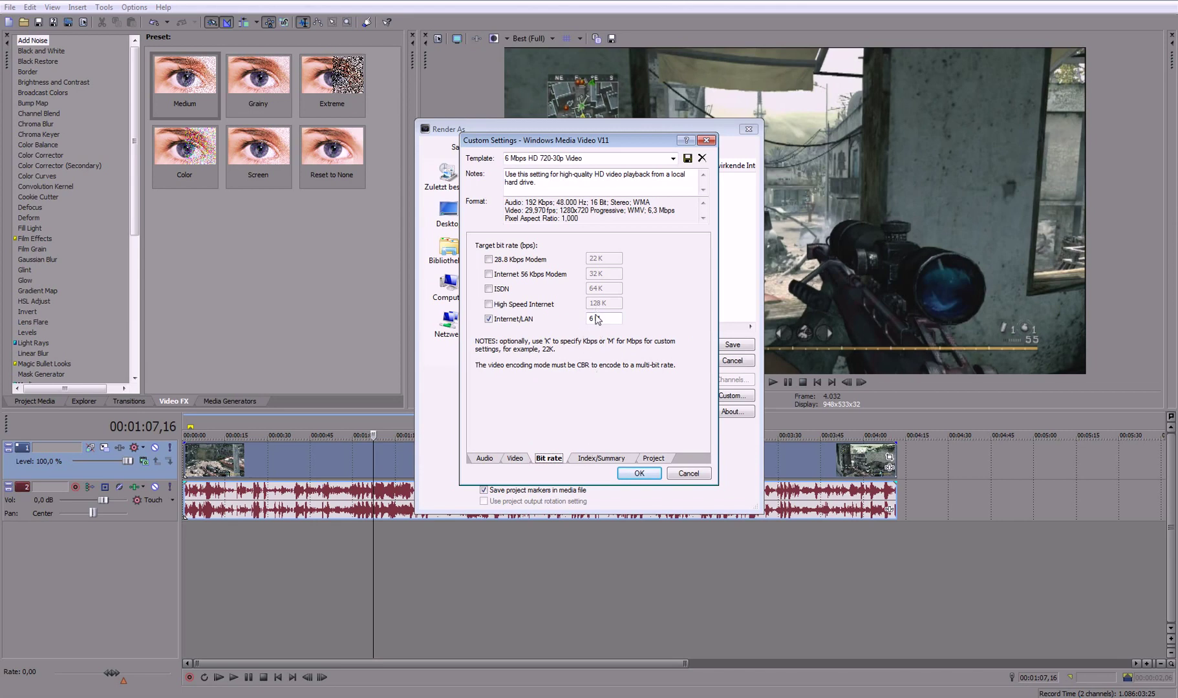
pyautogui.click(653, 458)
pyautogui.click(628, 246)
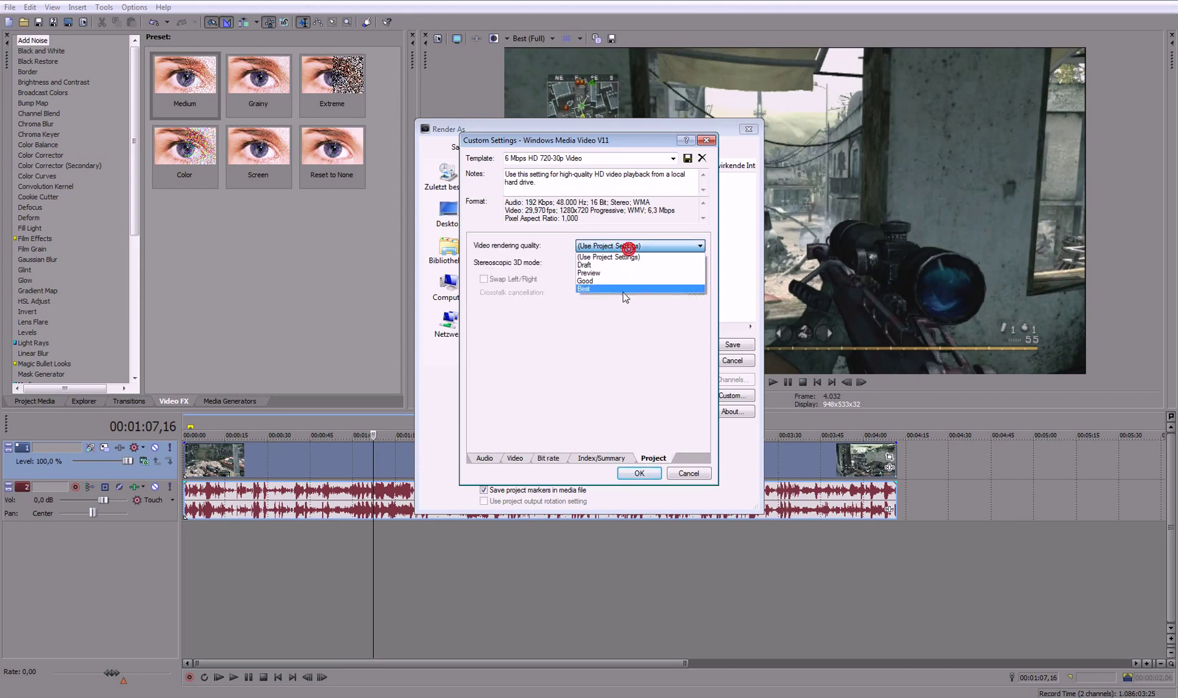
pyautogui.click(624, 290)
pyautogui.click(639, 475)
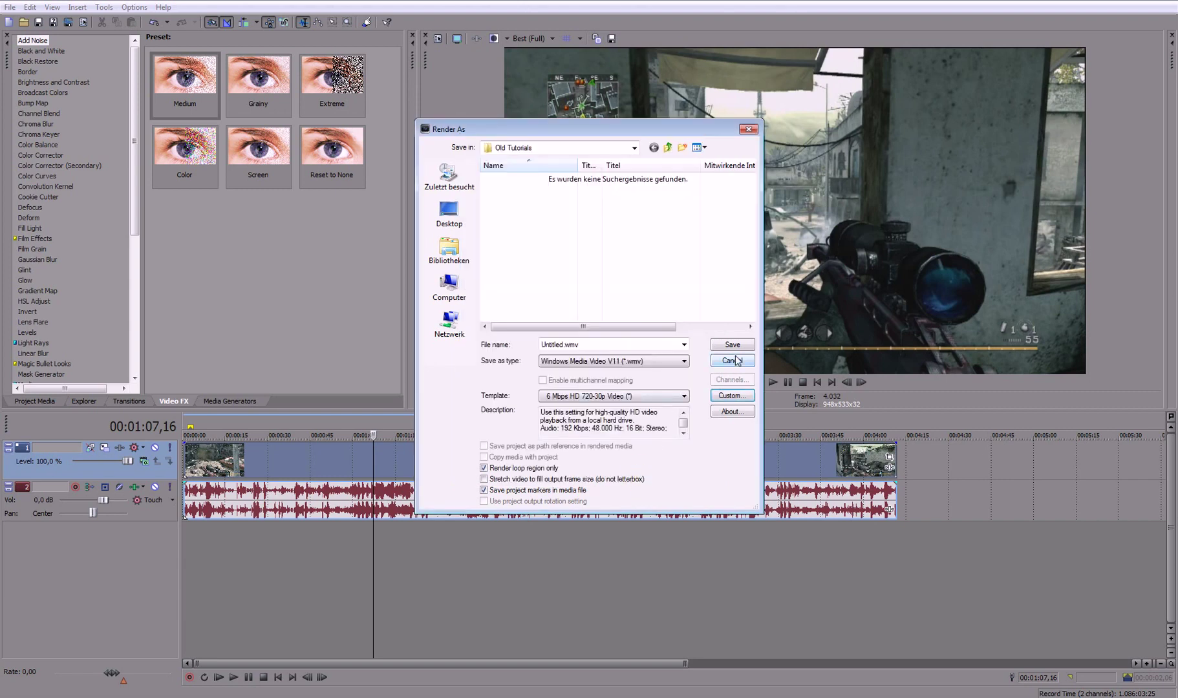
# Step: Switch the output format to MainConcept AVC/AAC (*.mp4) with the HD template
pyautogui.click(665, 365)
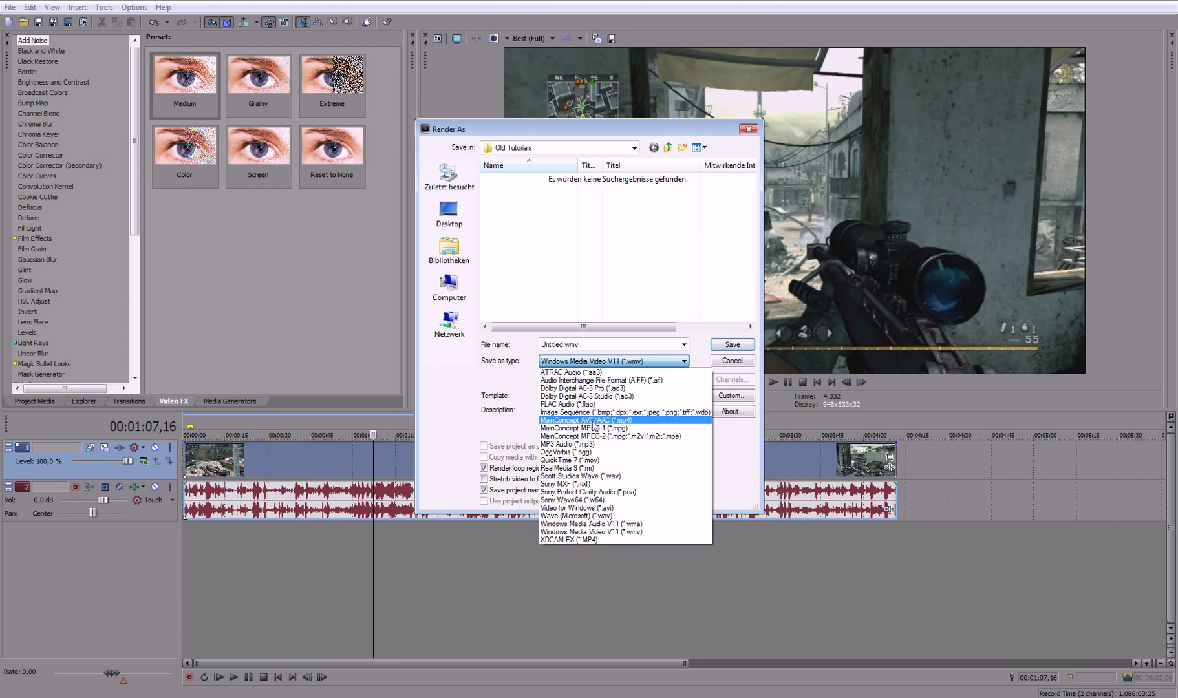
pyautogui.click(610, 428)
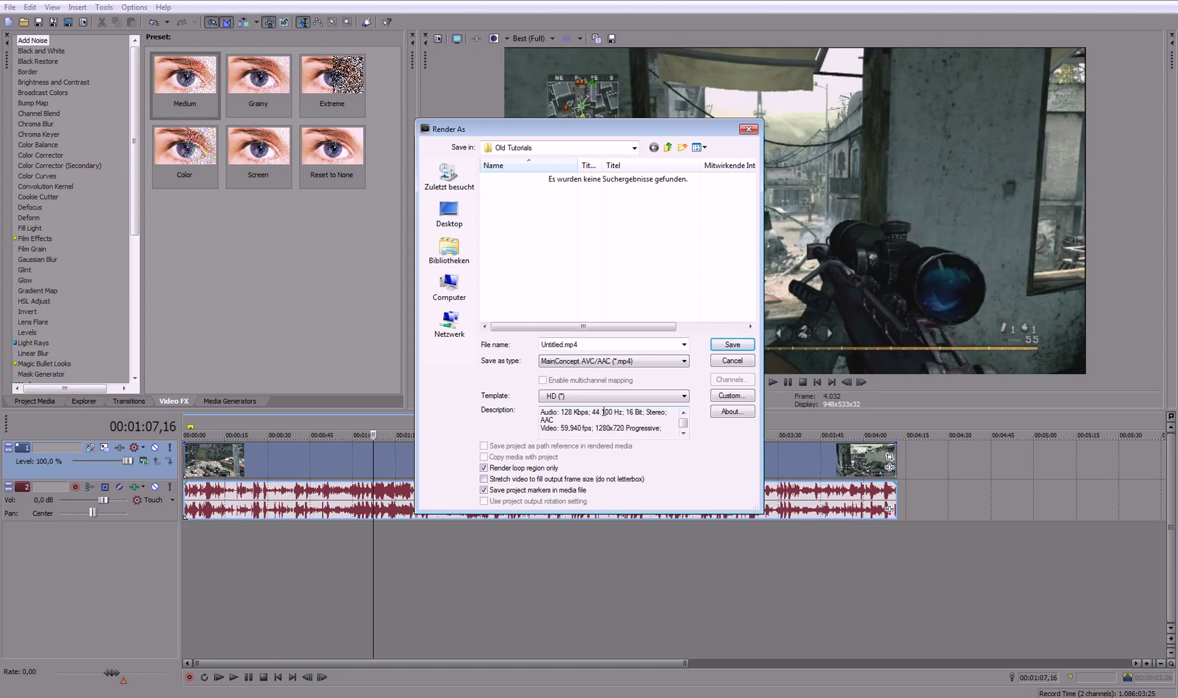
pyautogui.click(617, 399)
pyautogui.click(619, 407)
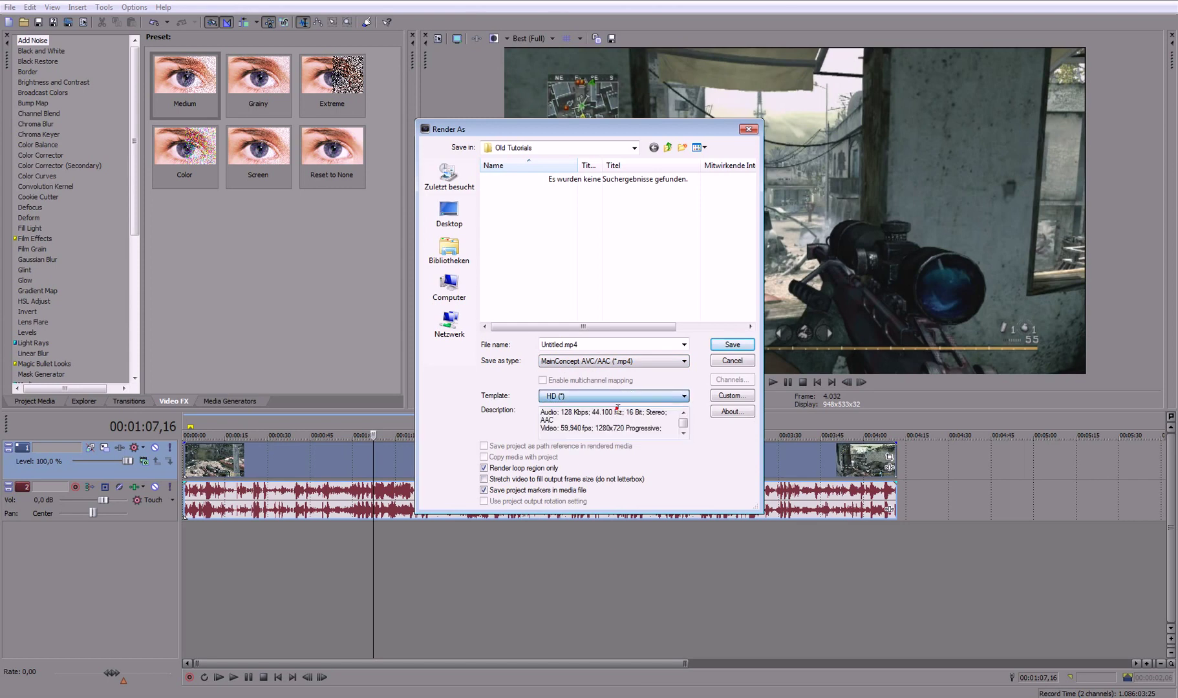
# Step: Review the HD template's video, audio and project settings (1280x720, 59,940 fps, 14 Mbps) and accept them
pyautogui.click(715, 399)
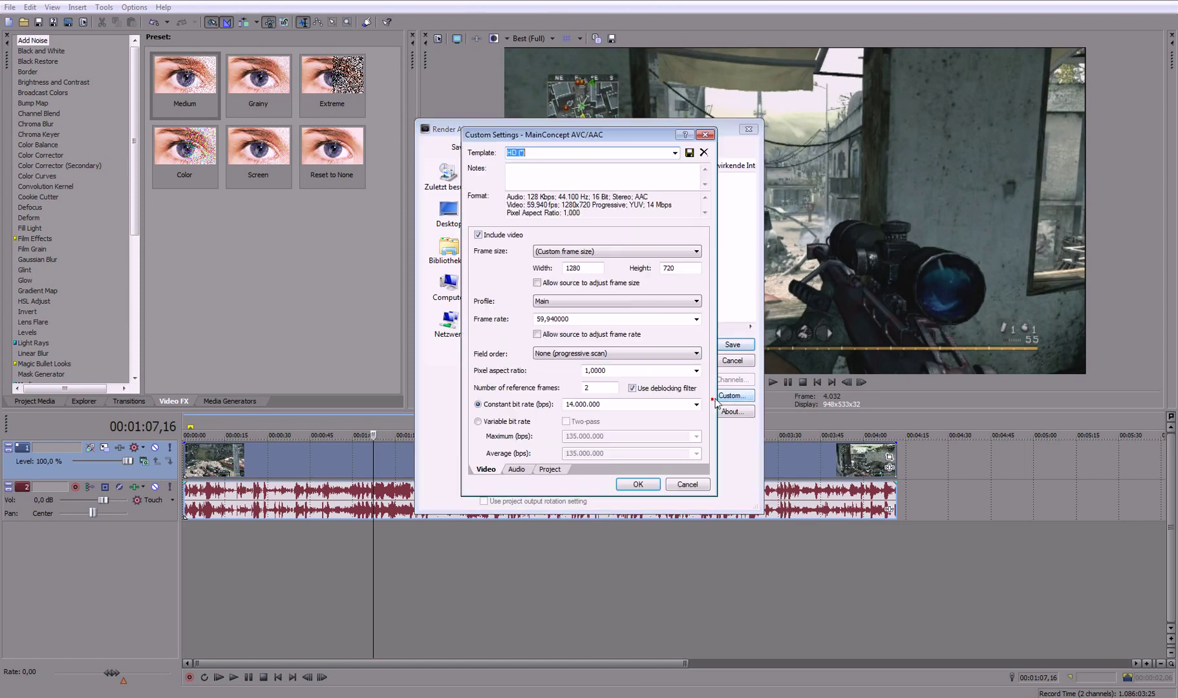
pyautogui.click(526, 471)
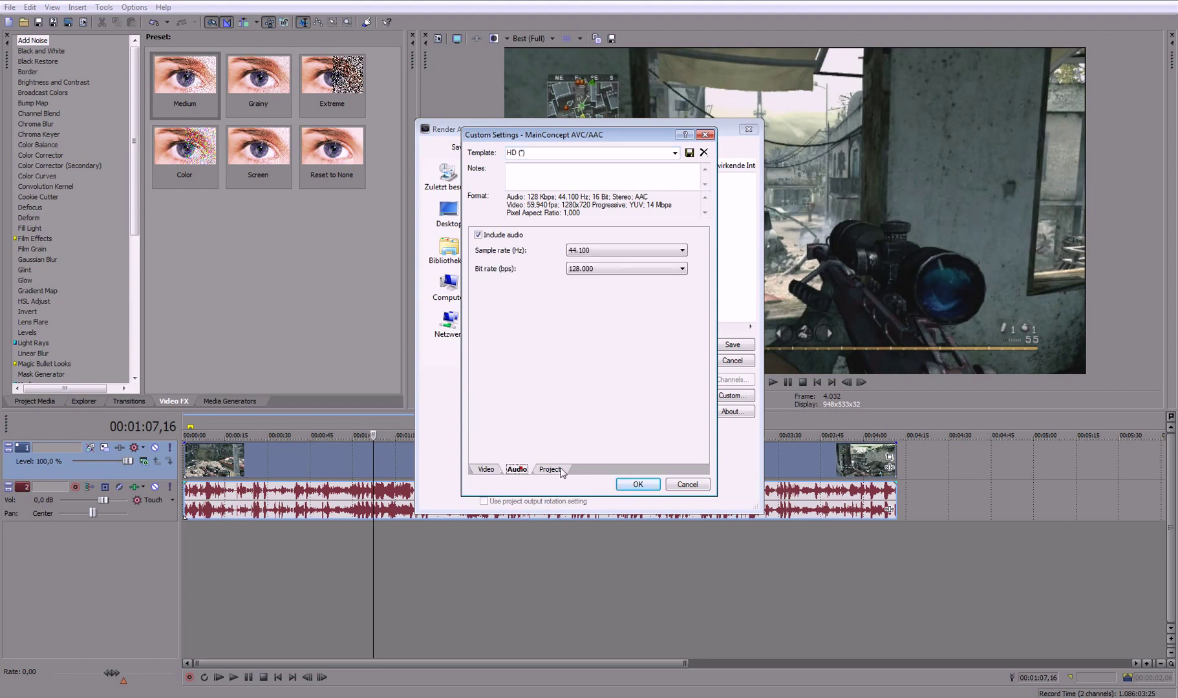
pyautogui.click(550, 469)
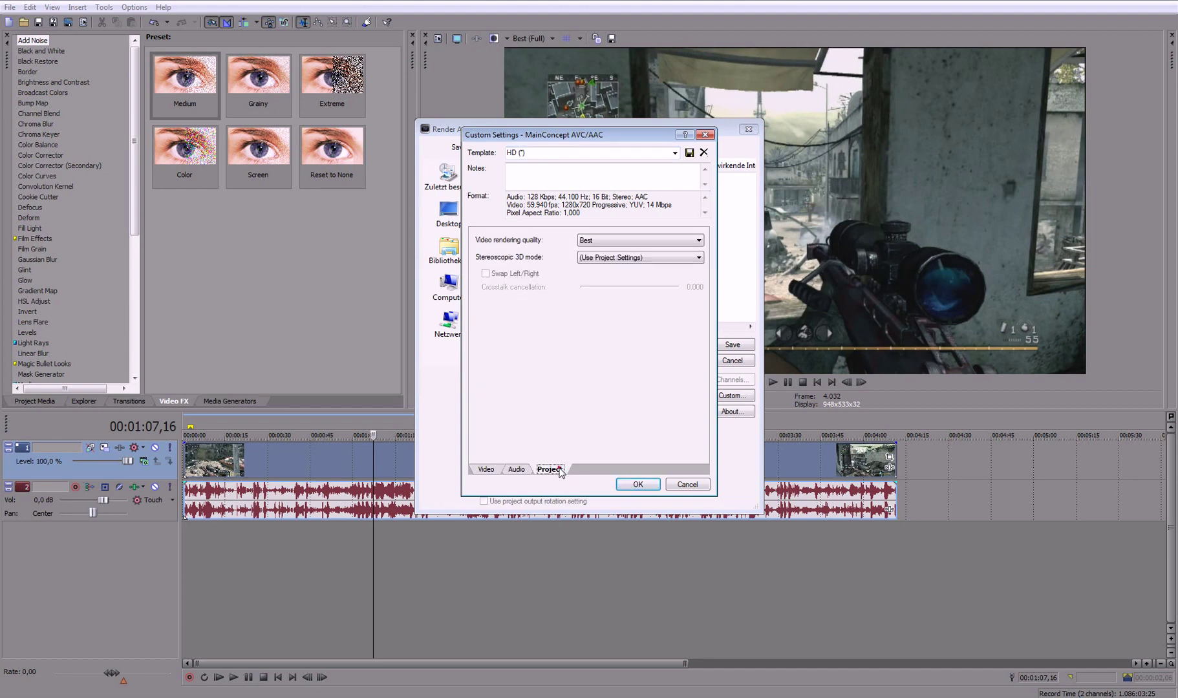
pyautogui.click(639, 483)
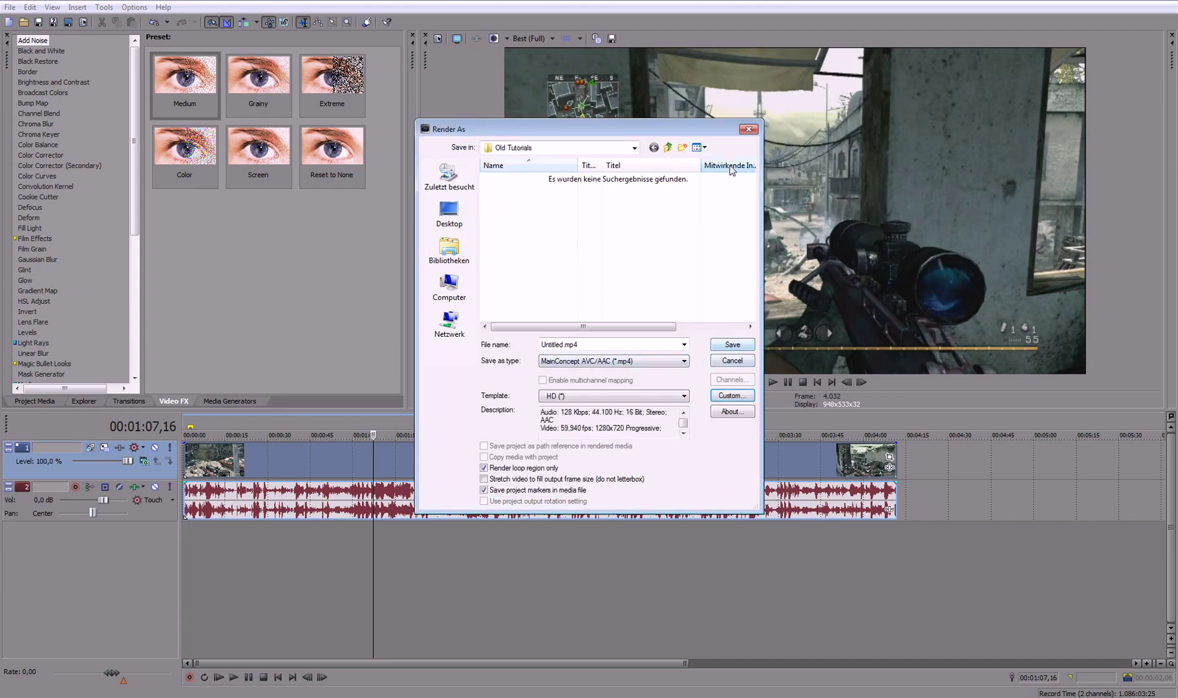
pyautogui.moveTo(738, 122); pyautogui.dragTo(604, 220)
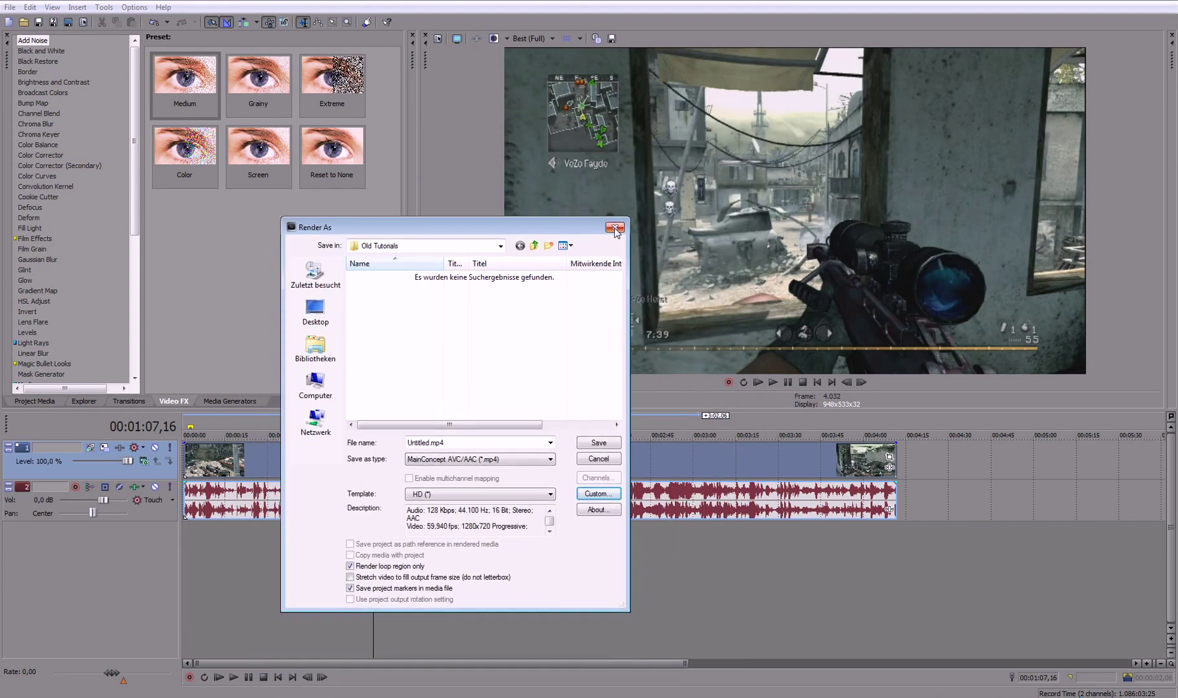
# Step: Close the Render As dialog without rendering anything
pyautogui.click(614, 228)
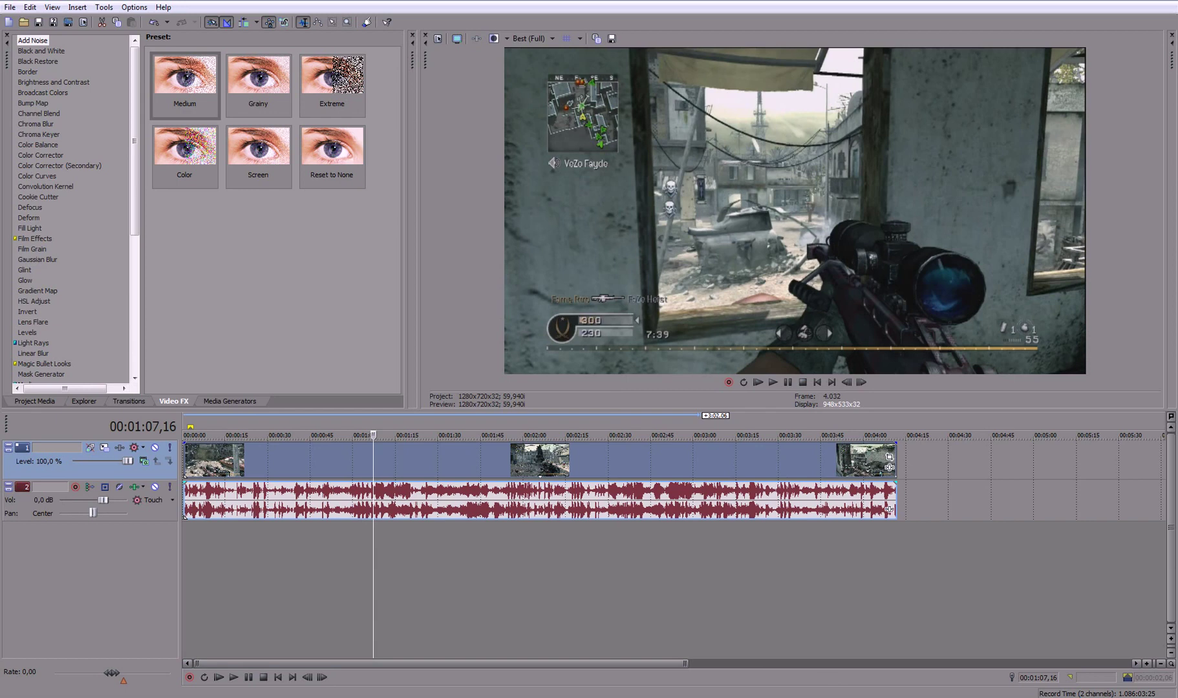